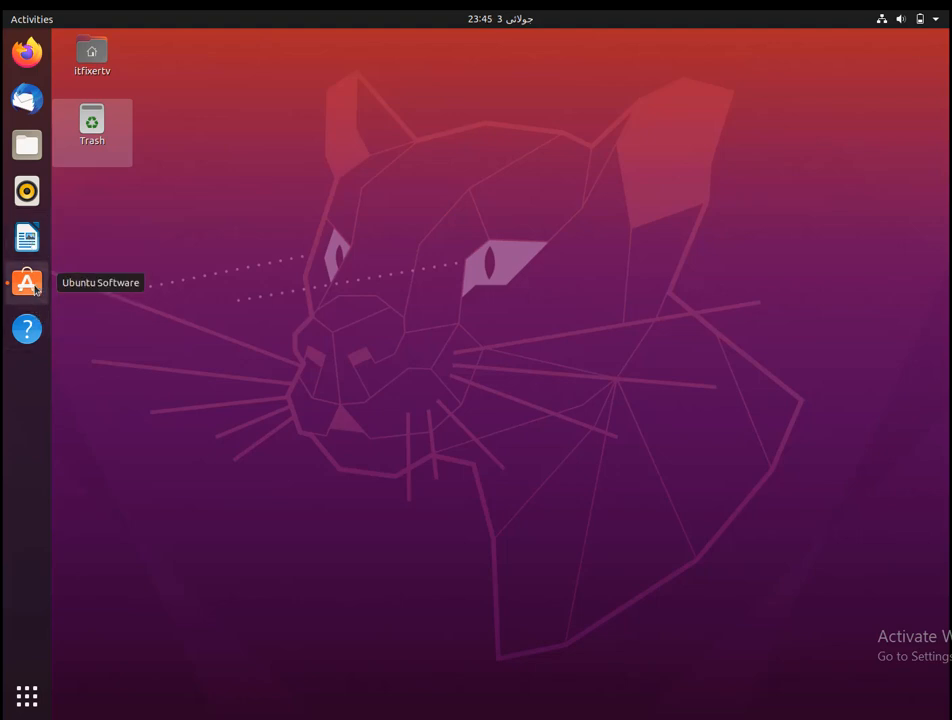
# Step: Open Ubuntu Software, search for "vlc" and open the page of the VLC entry described as "The ultimate media player"
pyautogui.click(28, 283)
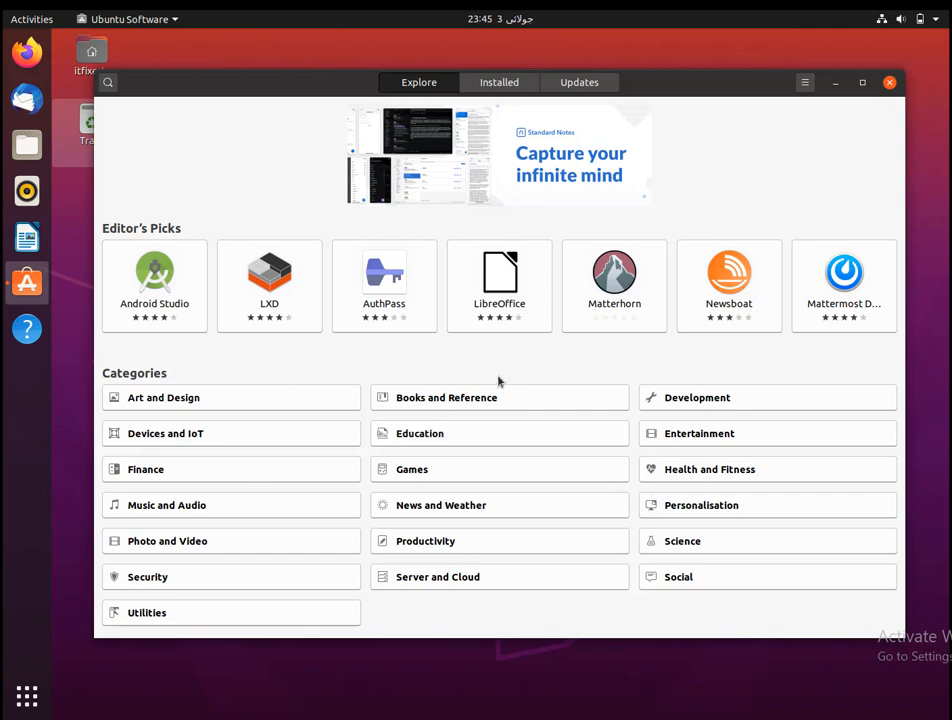
pyautogui.click(416, 477)
pyautogui.click(108, 83)
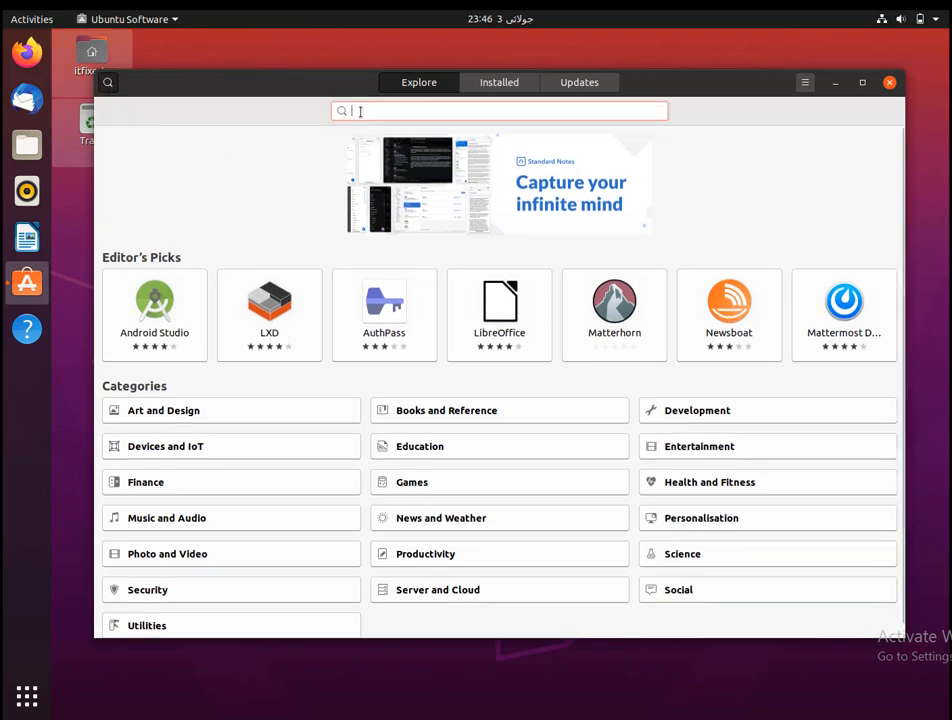
pyautogui.write('vlc')
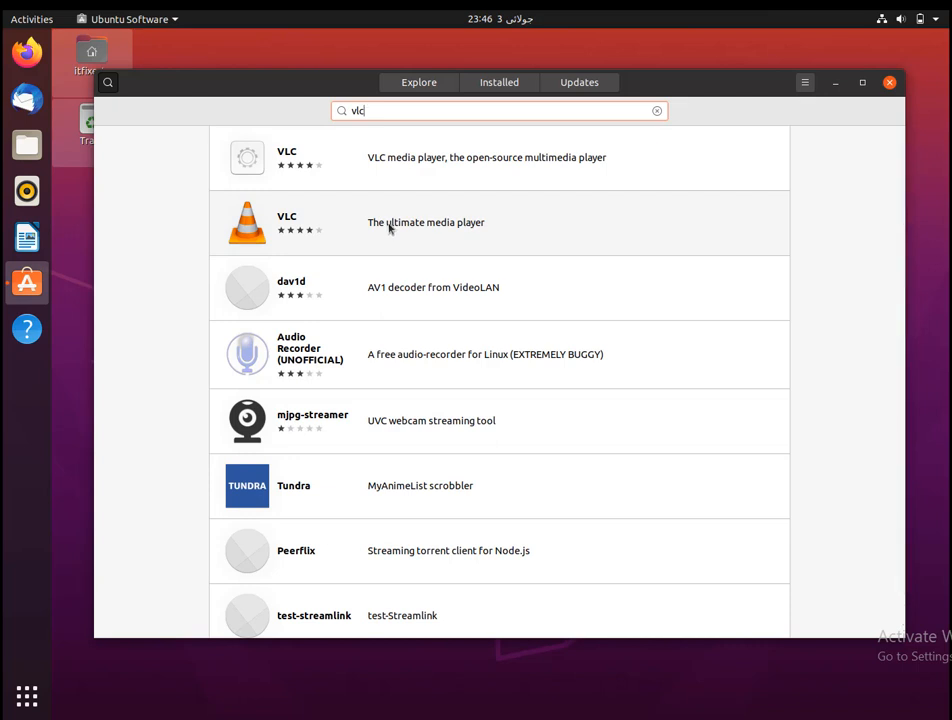
pyautogui.click(325, 222)
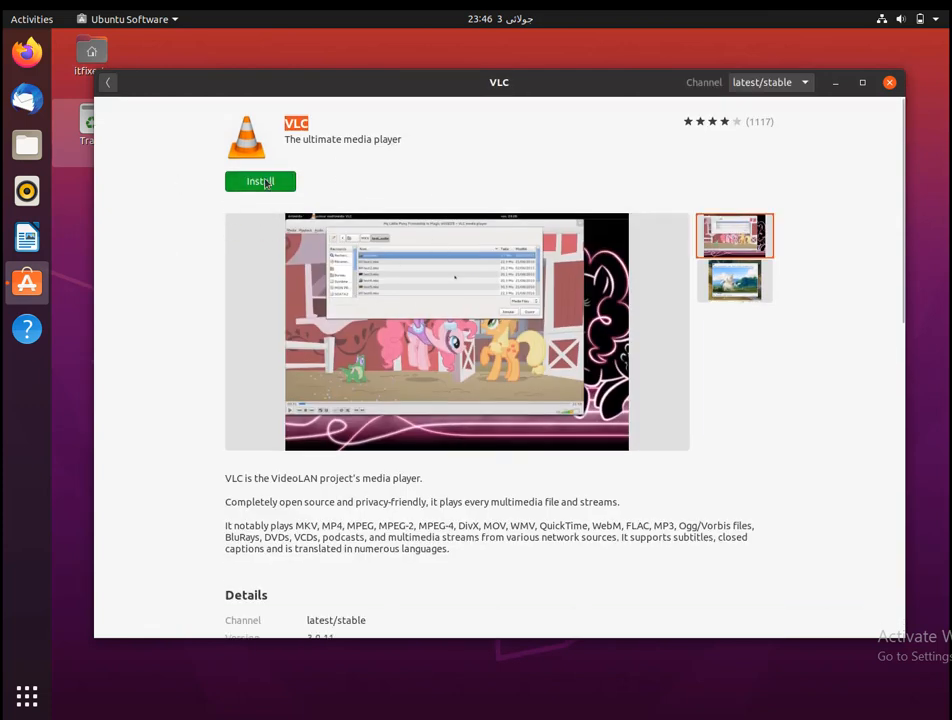
# Step: Install VLC and authenticate the installation with the account password
pyautogui.click(268, 189)
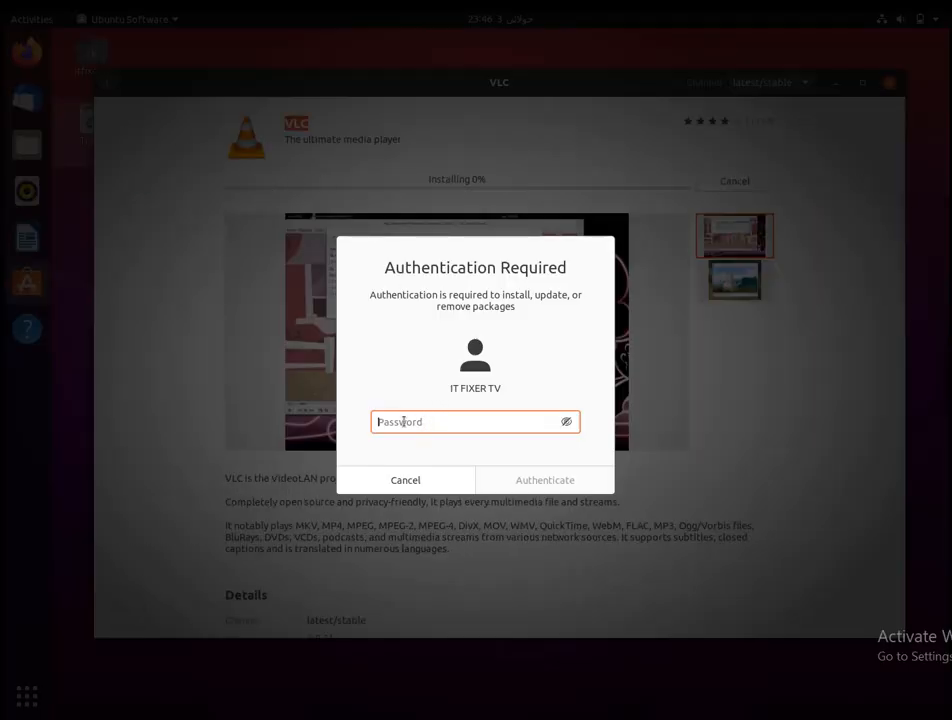
pyautogui.write('•••••••')
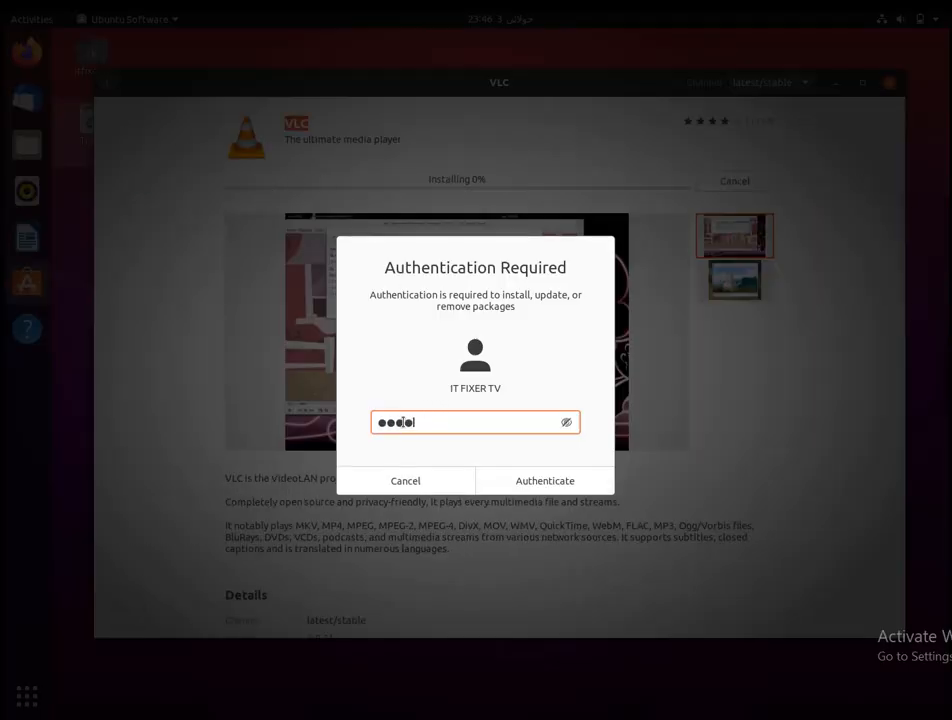
pyautogui.write('••')
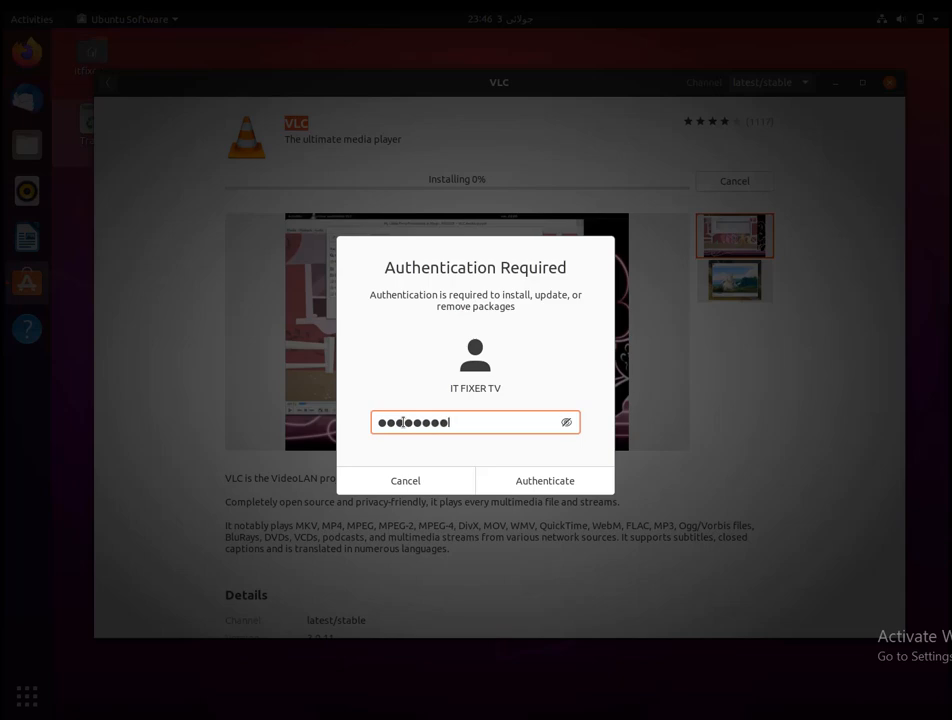
pyautogui.click(545, 481)
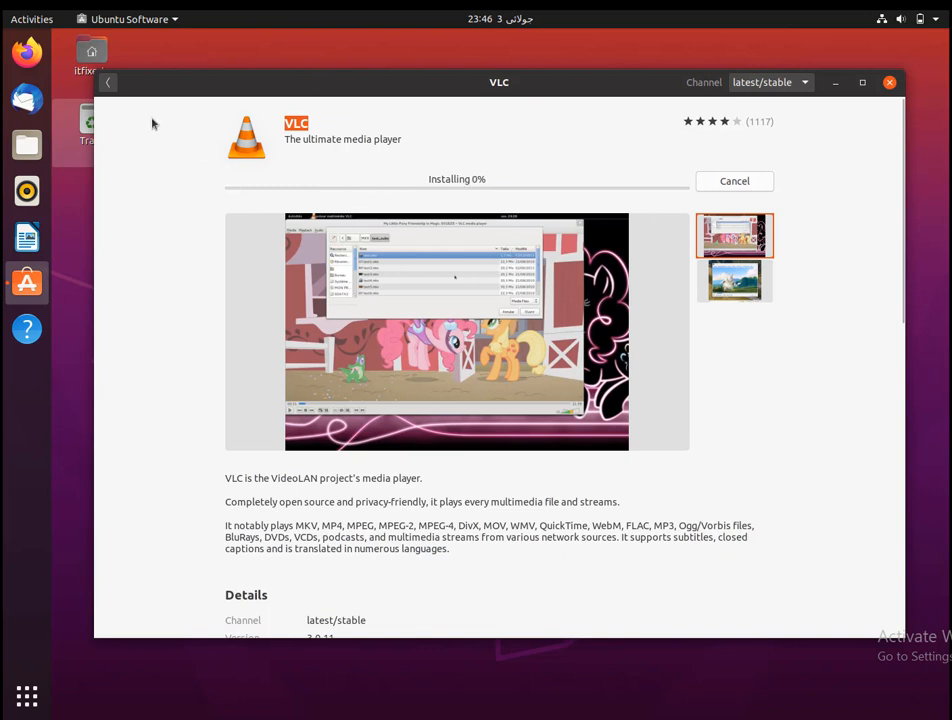
# Step: Leave the VLC page and look through the installed applications and the software updates
pyautogui.click(108, 83)
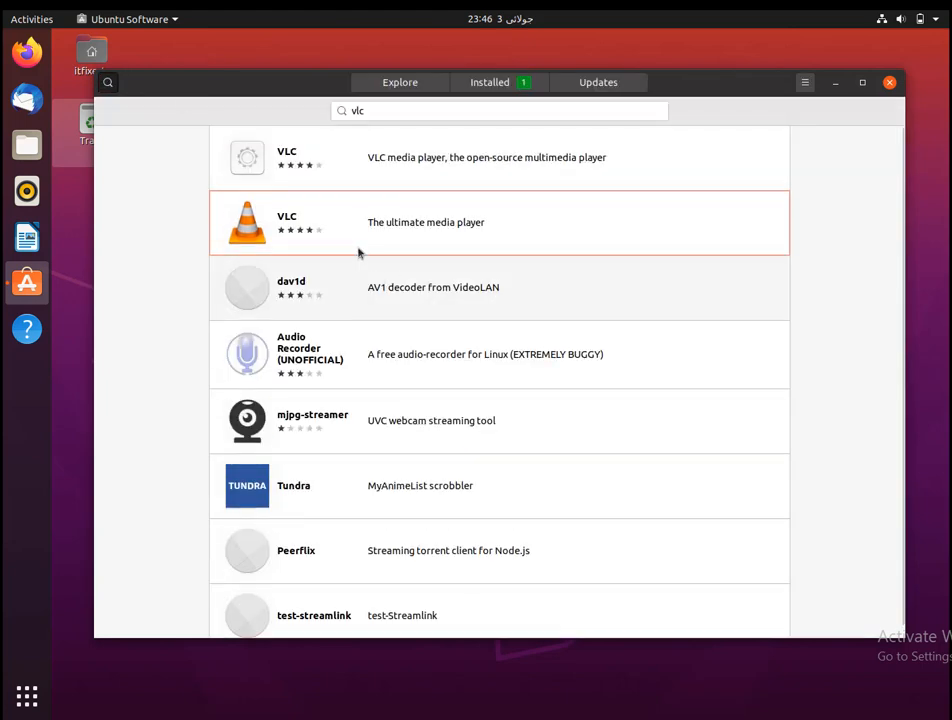
pyautogui.click(438, 227)
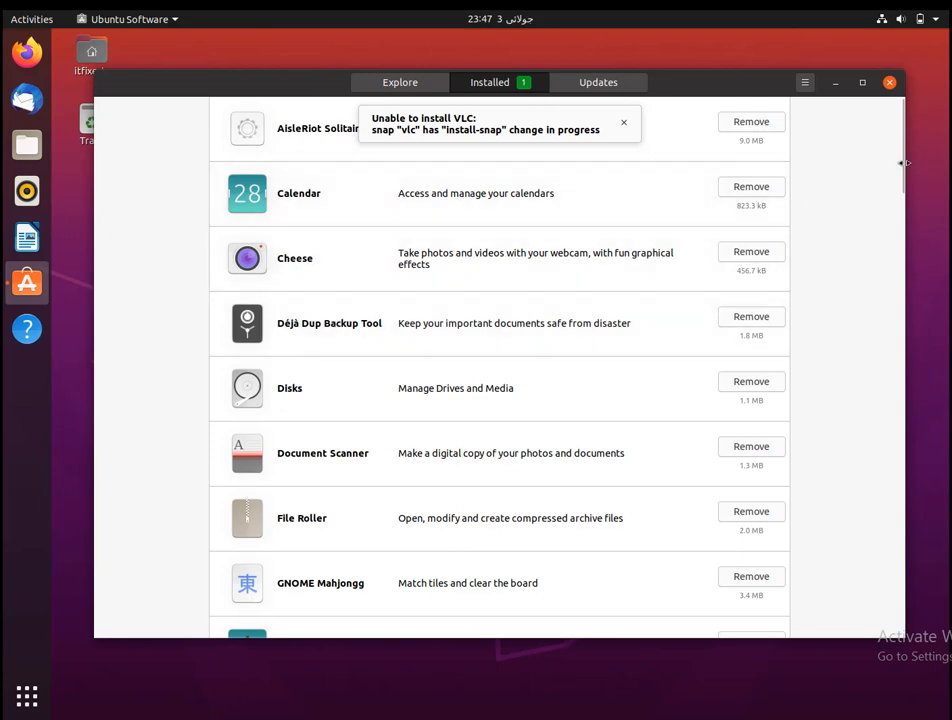
pyautogui.moveTo(900, 161); pyautogui.dragTo(783, 160)
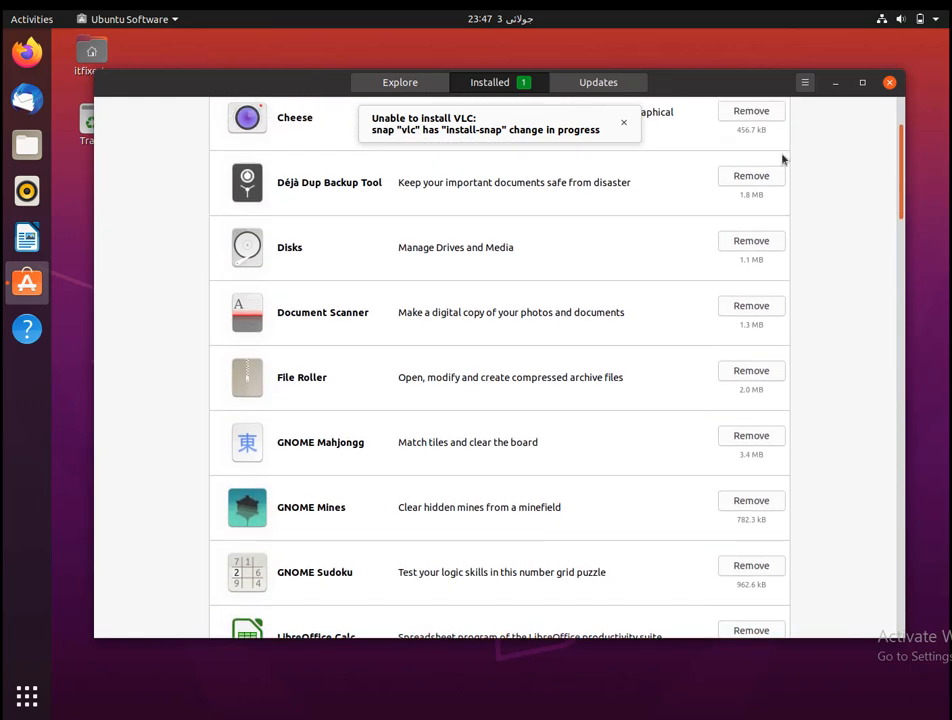
pyautogui.click(586, 87)
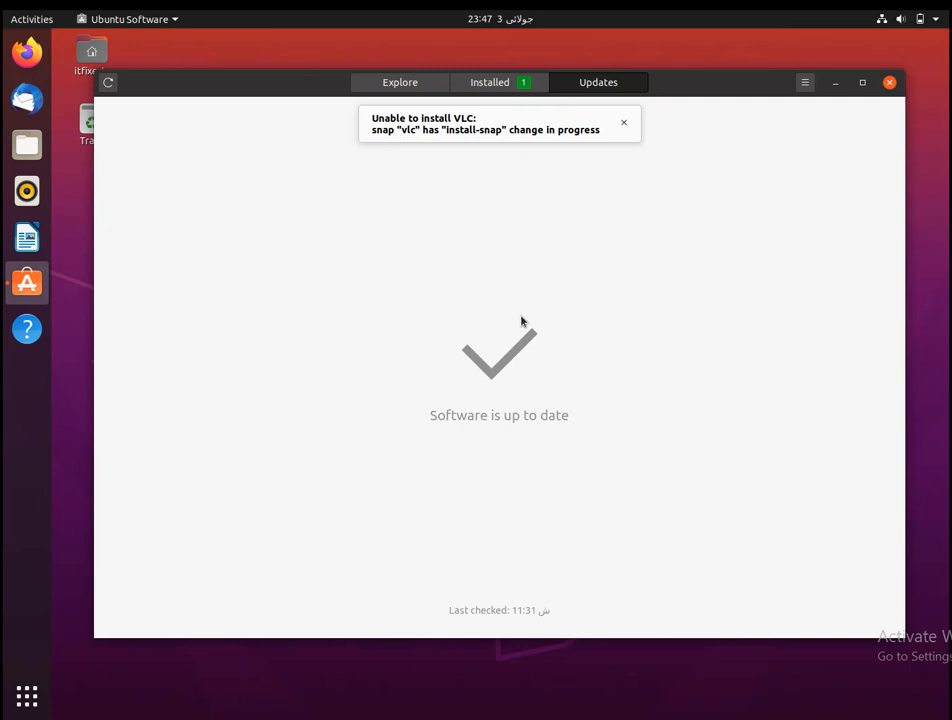
# Step: Put the software window out of view and look through all pages of the applications overview
pyautogui.press('super+h')
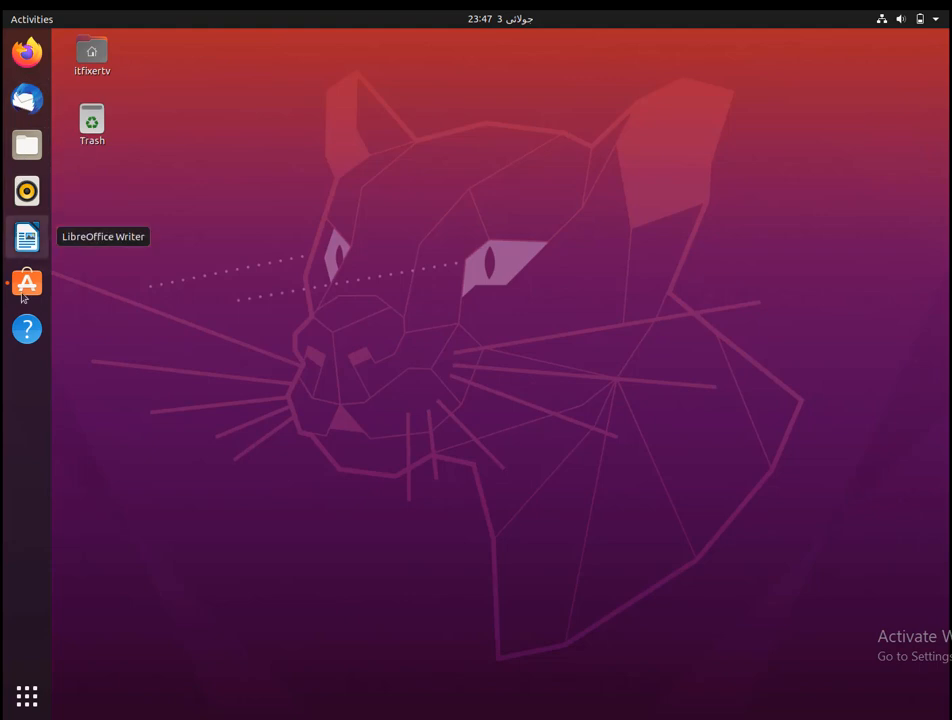
pyautogui.click(29, 700)
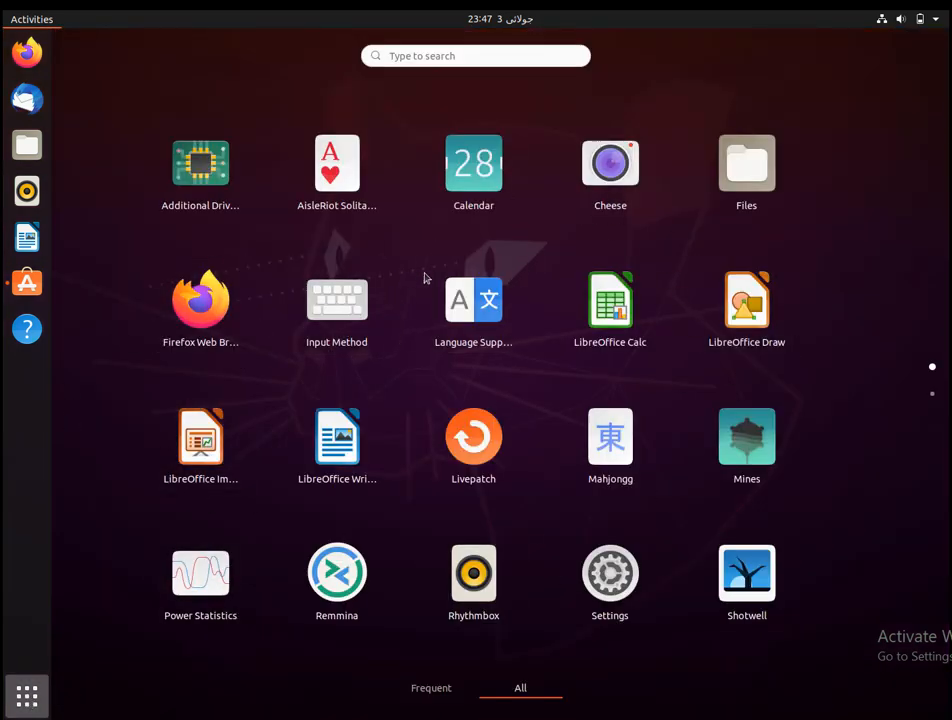
pyautogui.scroll(-1, 460, 305)
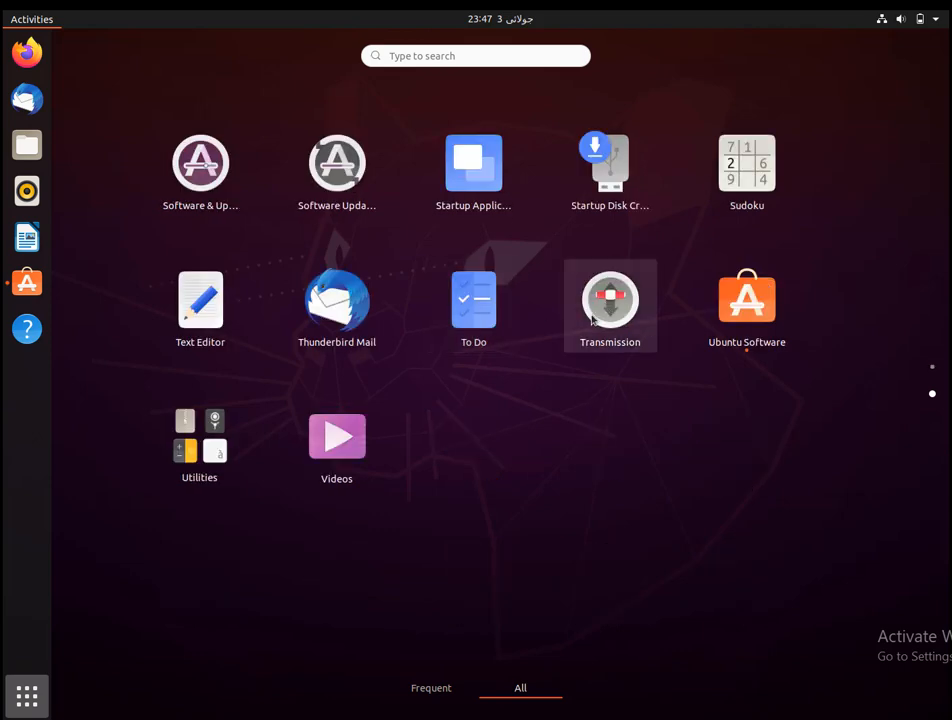
pyautogui.scroll(1, 607, 305)
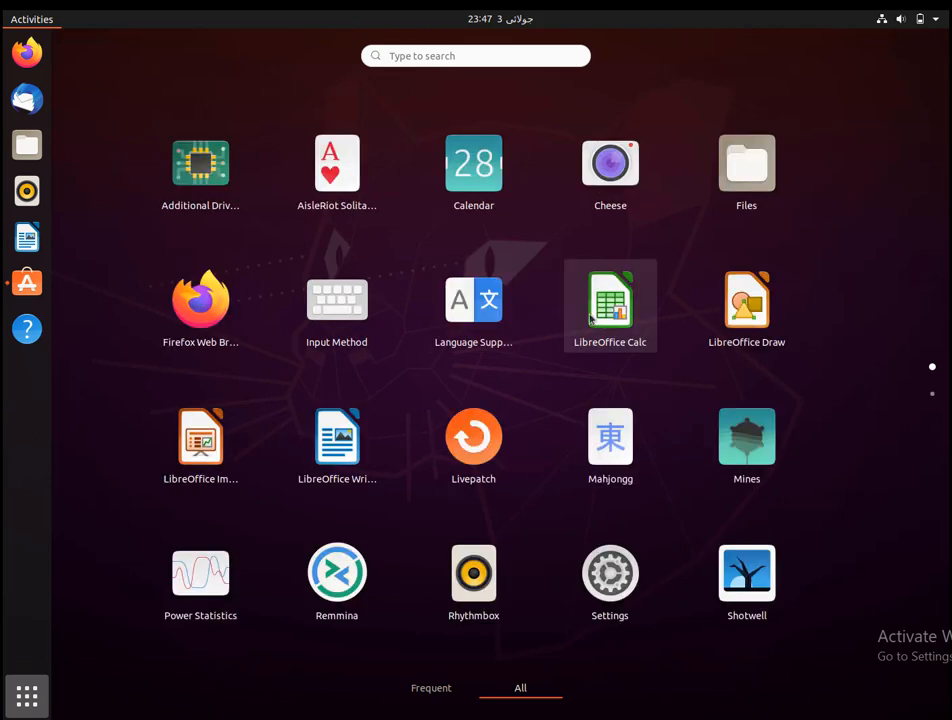
# Step: Search the applications overview for "firefox" and launch the Firefox web browser
pyautogui.click(447, 56)
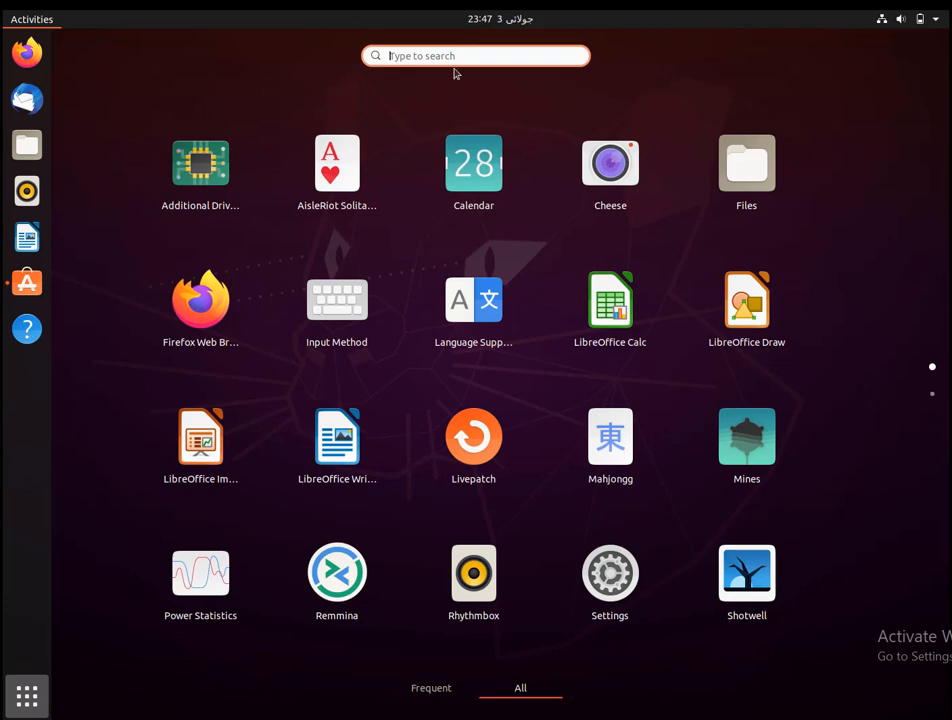
pyautogui.write('fire')
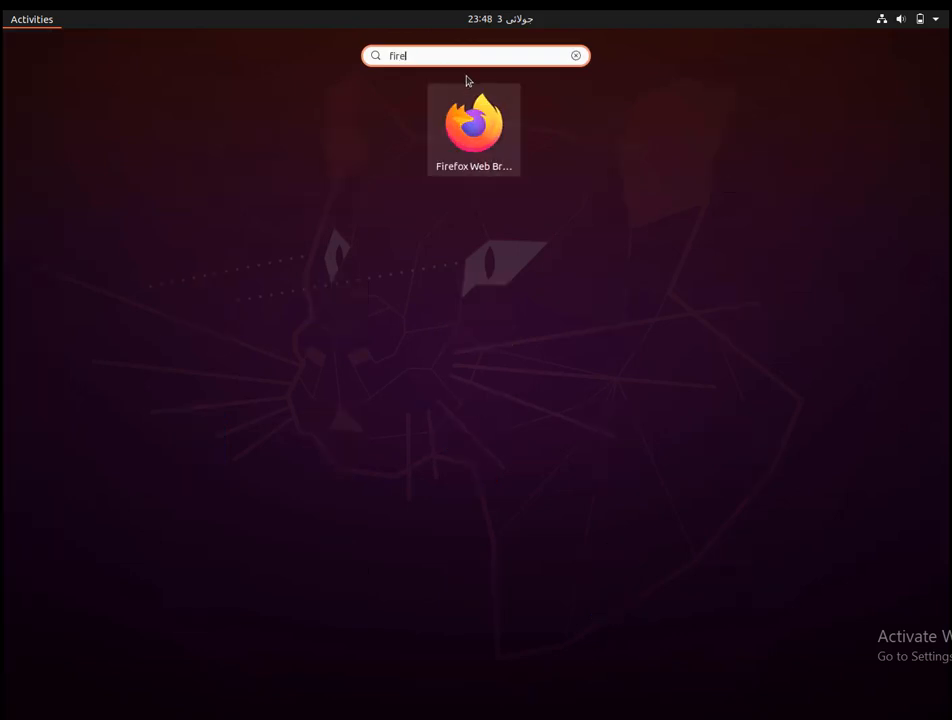
pyautogui.write('box')
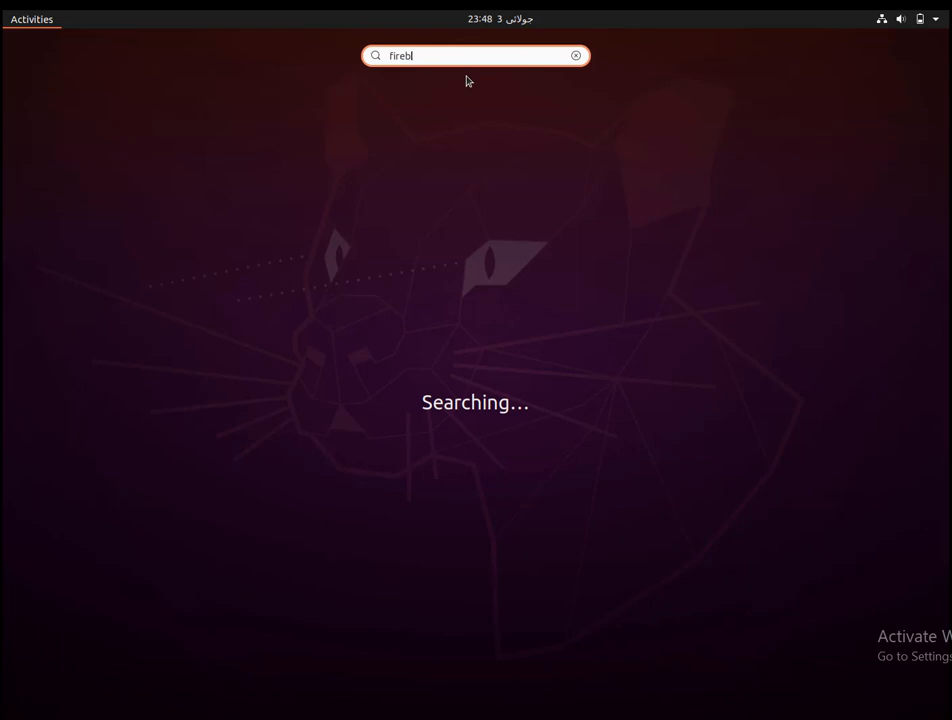
pyautogui.write('fox')
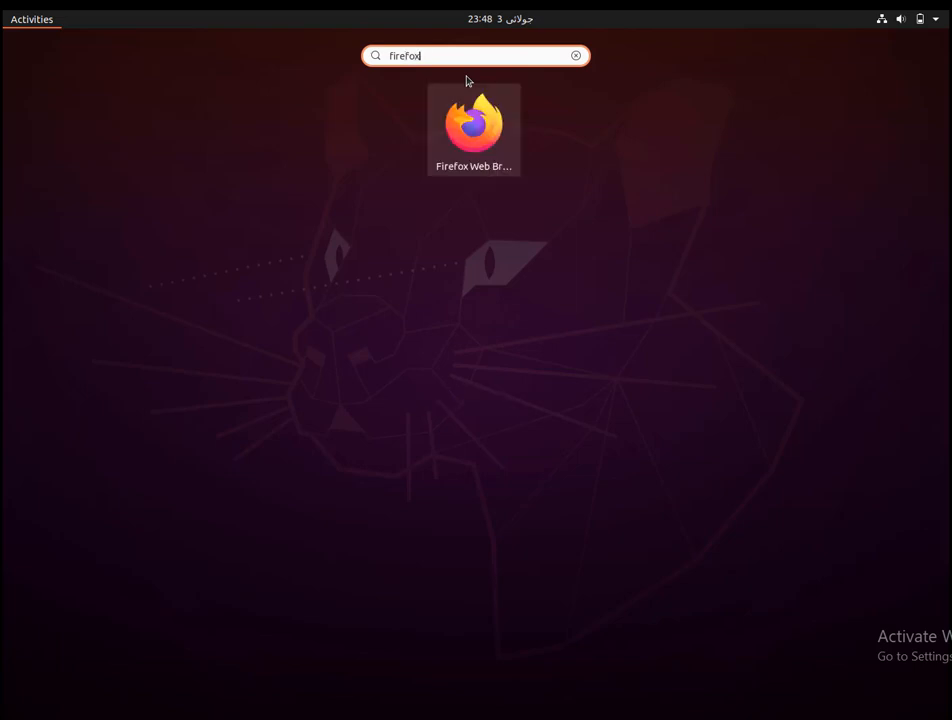
pyautogui.press('Return')
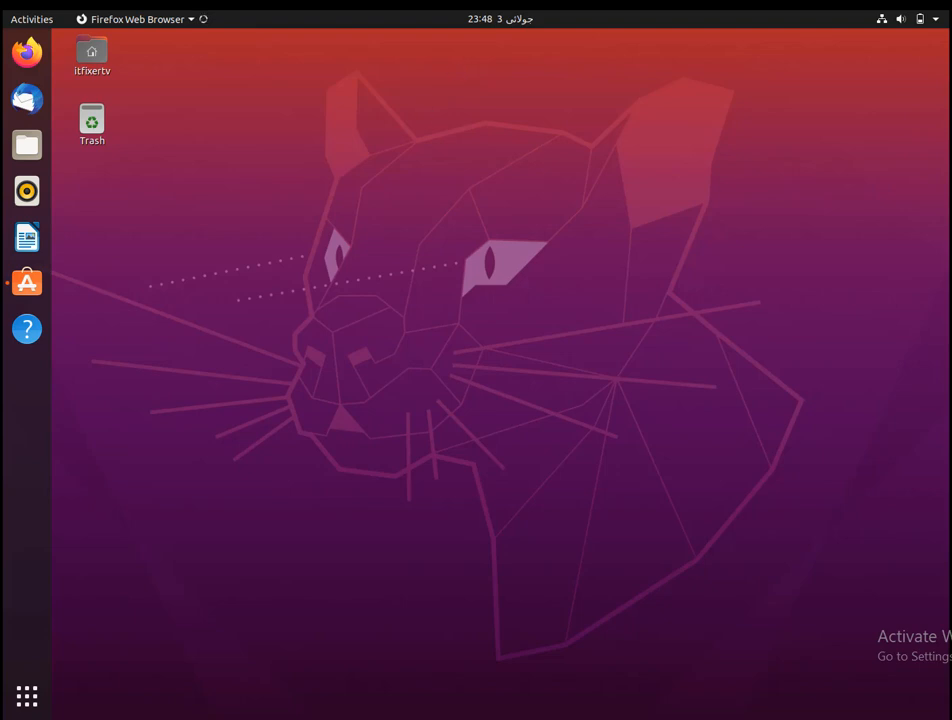
# Step: Open the system Settings from the applications overview and minimise the Firefox window
pyautogui.click(27, 696)
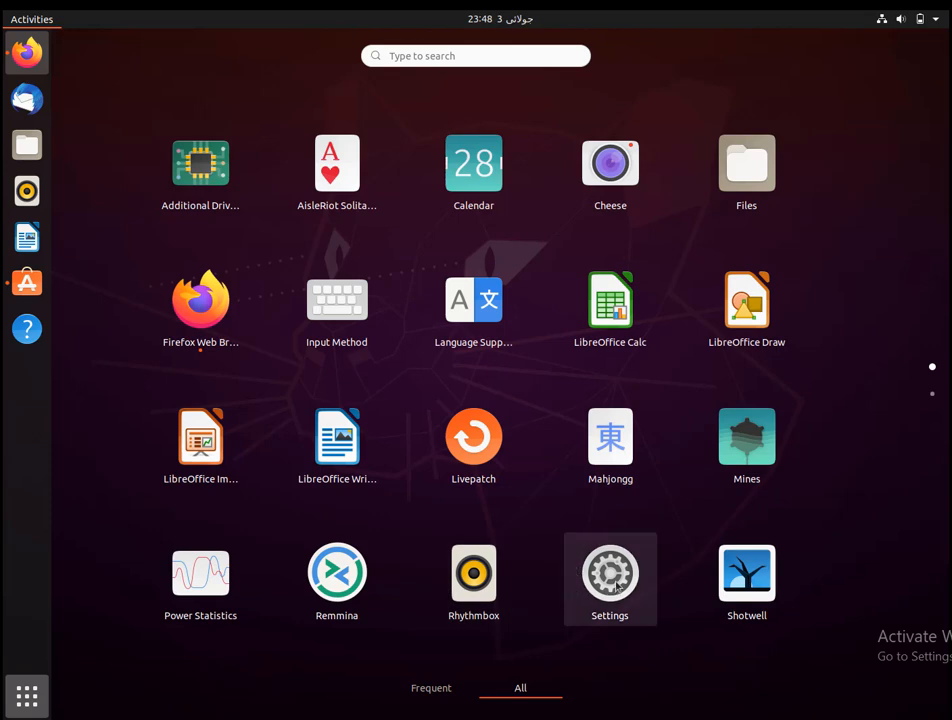
pyautogui.click(612, 580)
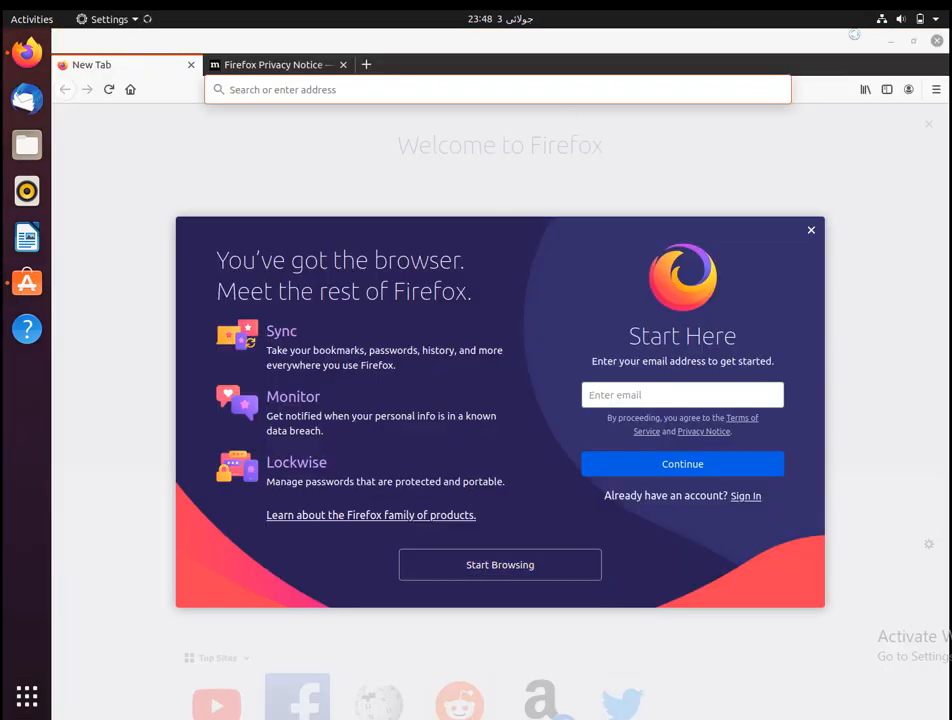
pyautogui.click(889, 40)
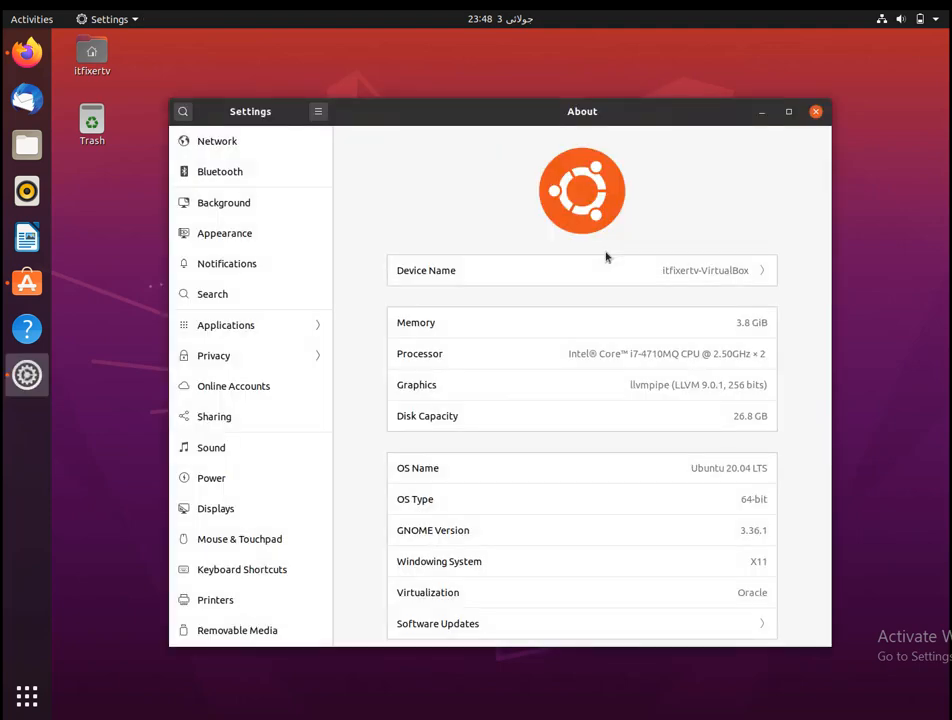
# Step: Open the wired connection's options in the Network settings and examine its link speed and address details
pyautogui.click(229, 148)
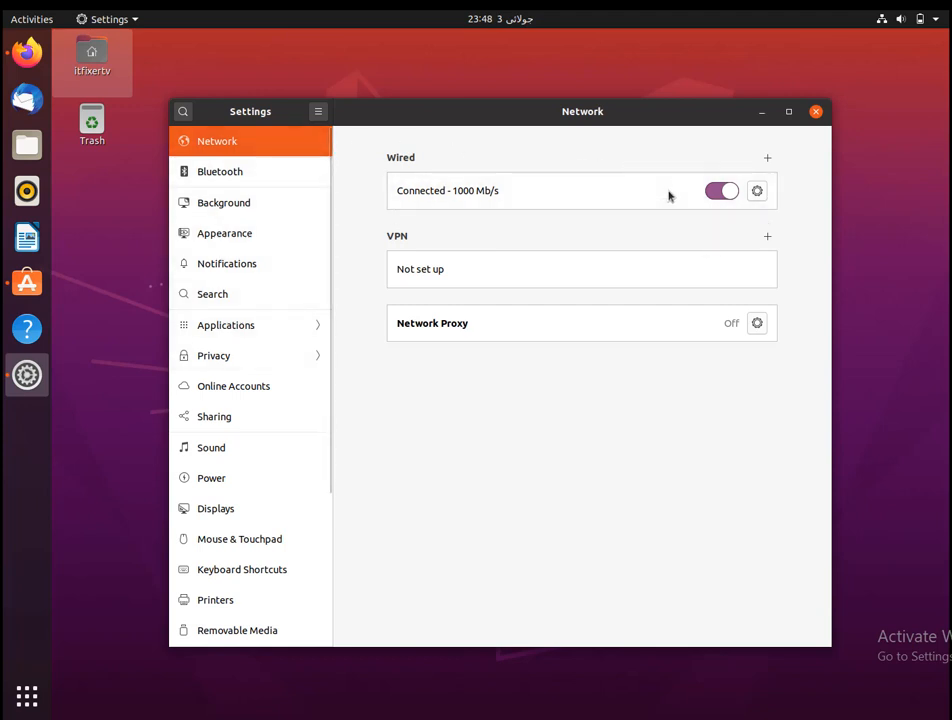
pyautogui.click(758, 192)
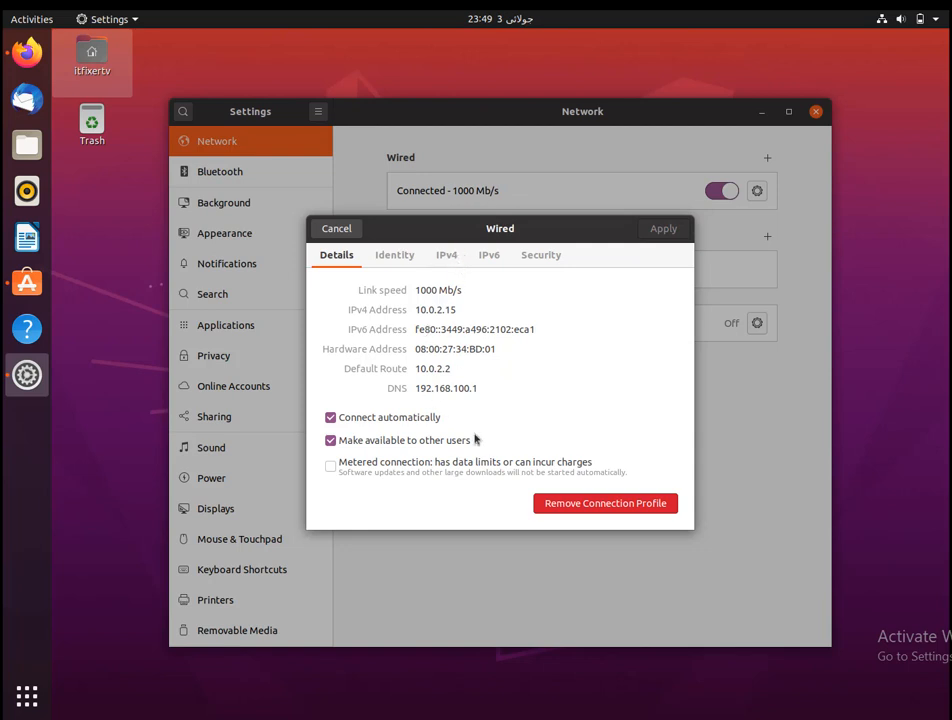
pyautogui.tripleClick(443, 290)
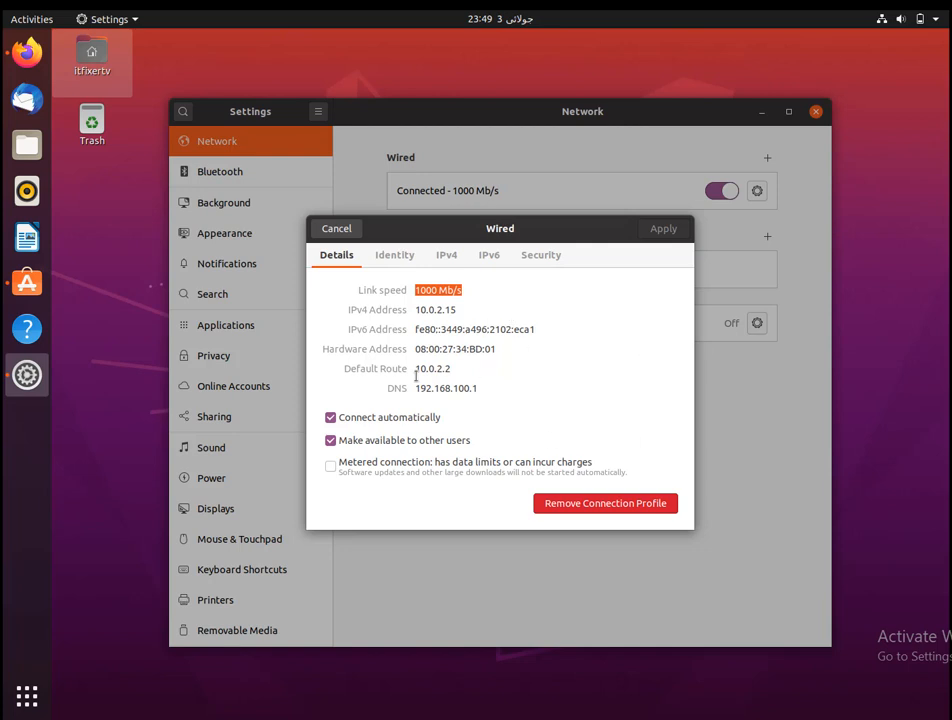
# Step: Rename the wired connection to "LAN 1" in its identity settings and apply the change
pyautogui.click(401, 258)
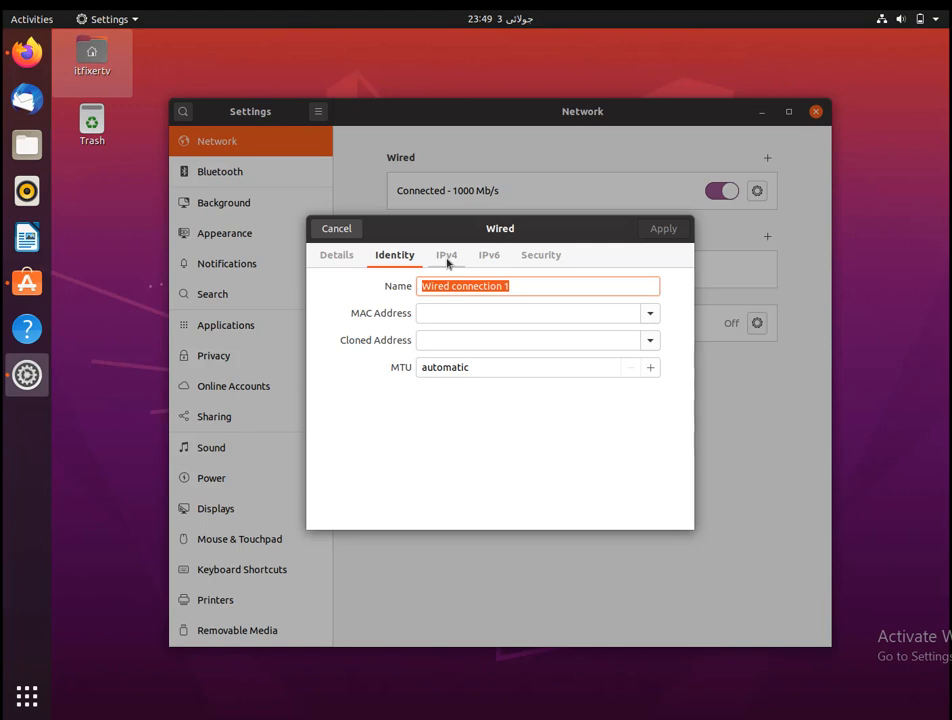
pyautogui.write('LAN')
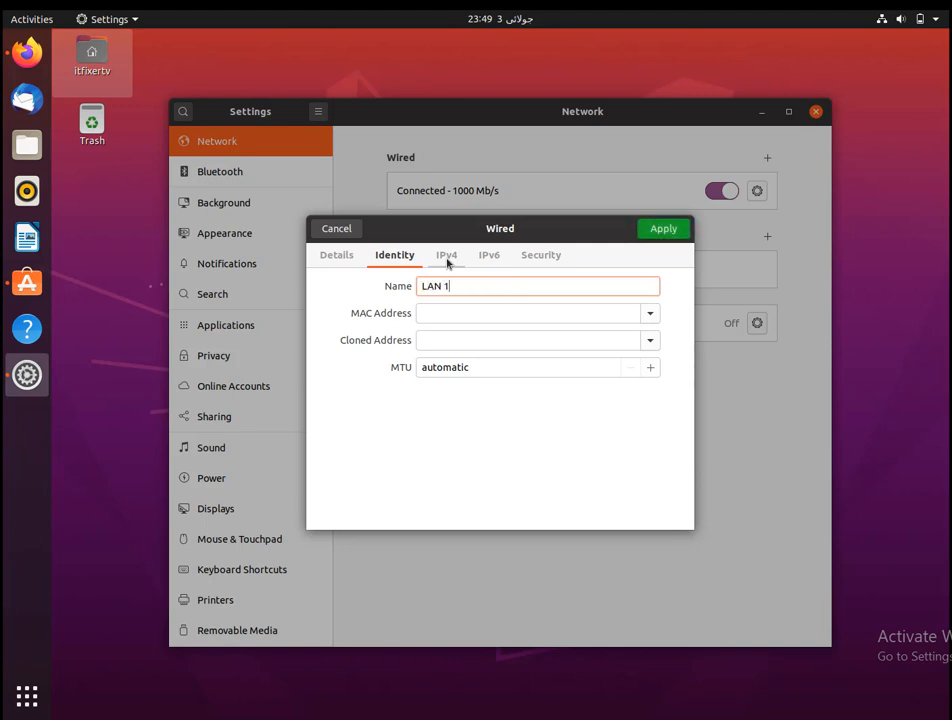
pyautogui.write(' 1')
pyautogui.click(660, 229)
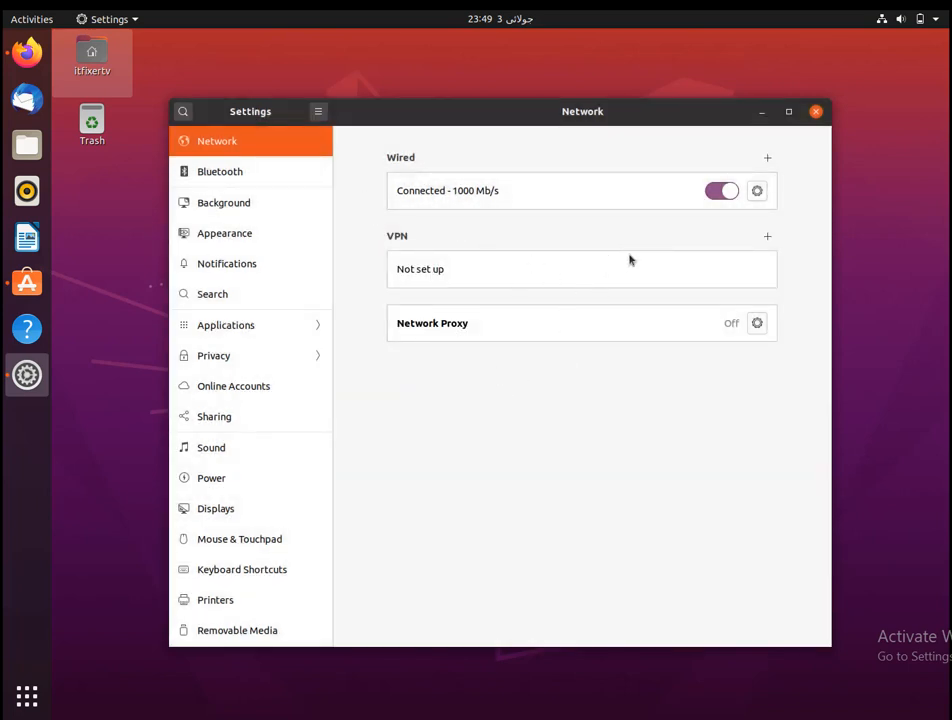
# Step: Set the wired connection's IPv4 method to Manual and go through its address, netmask, gateway and DNS fields
pyautogui.click(759, 193)
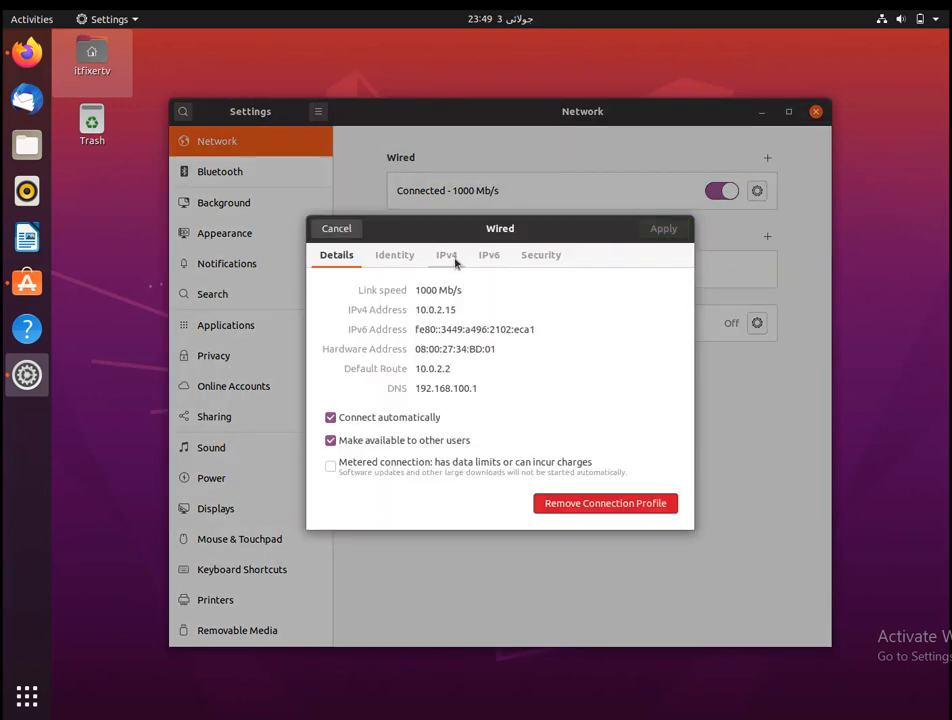
pyautogui.click(452, 256)
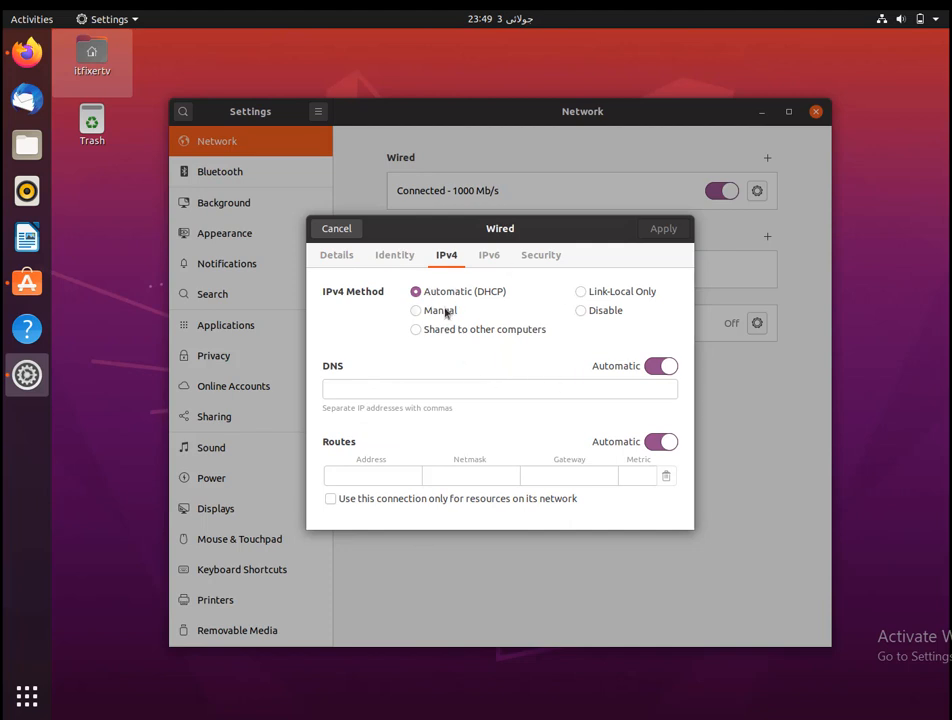
pyautogui.click(418, 311)
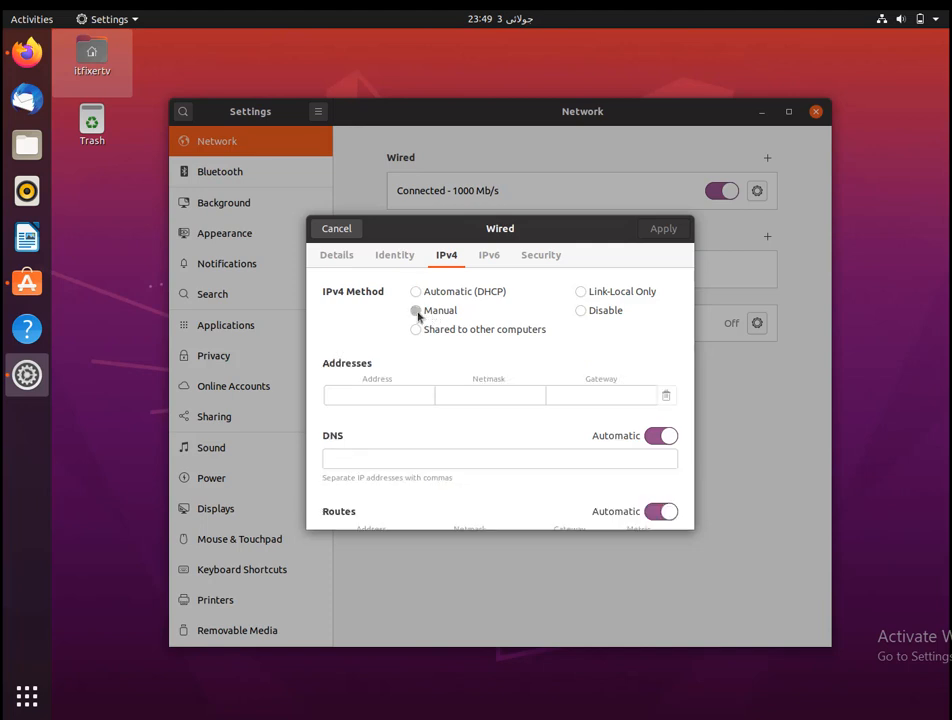
pyautogui.click(342, 394)
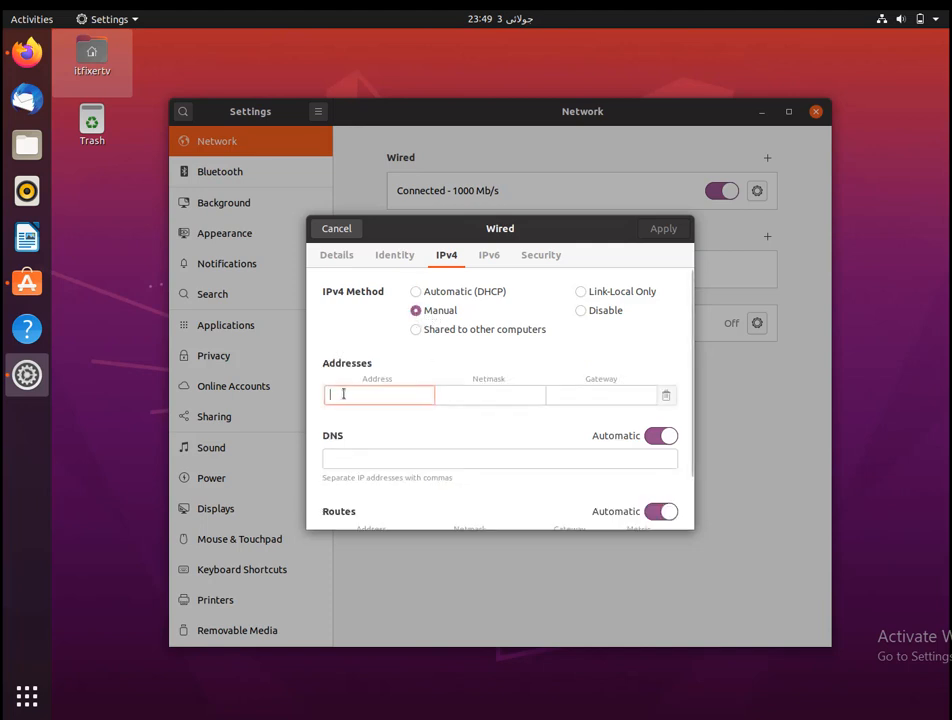
pyautogui.click(485, 391)
pyautogui.click(631, 398)
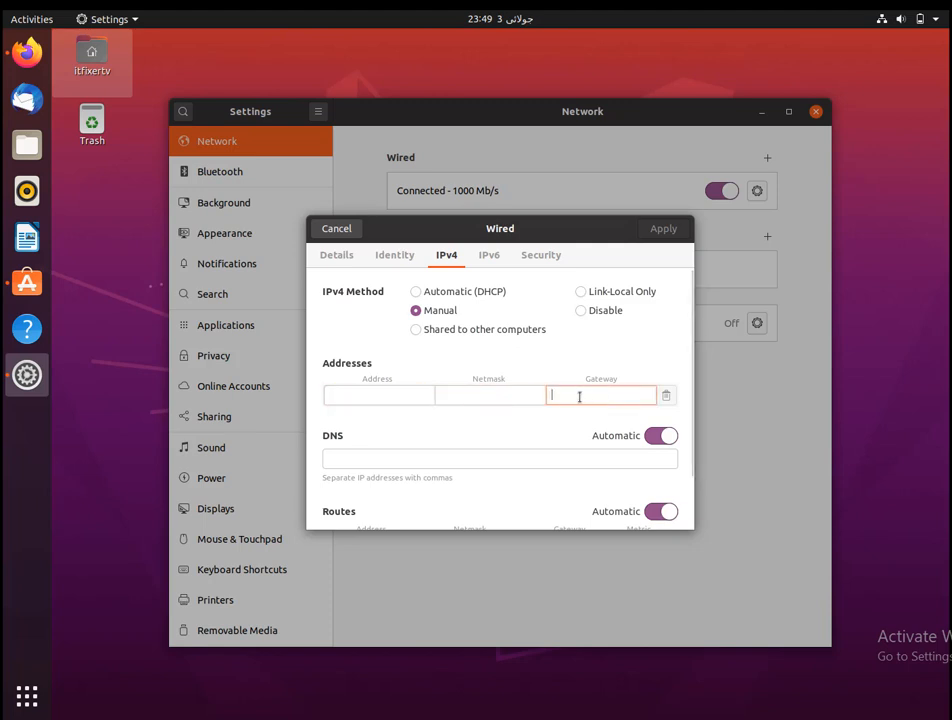
pyautogui.click(384, 457)
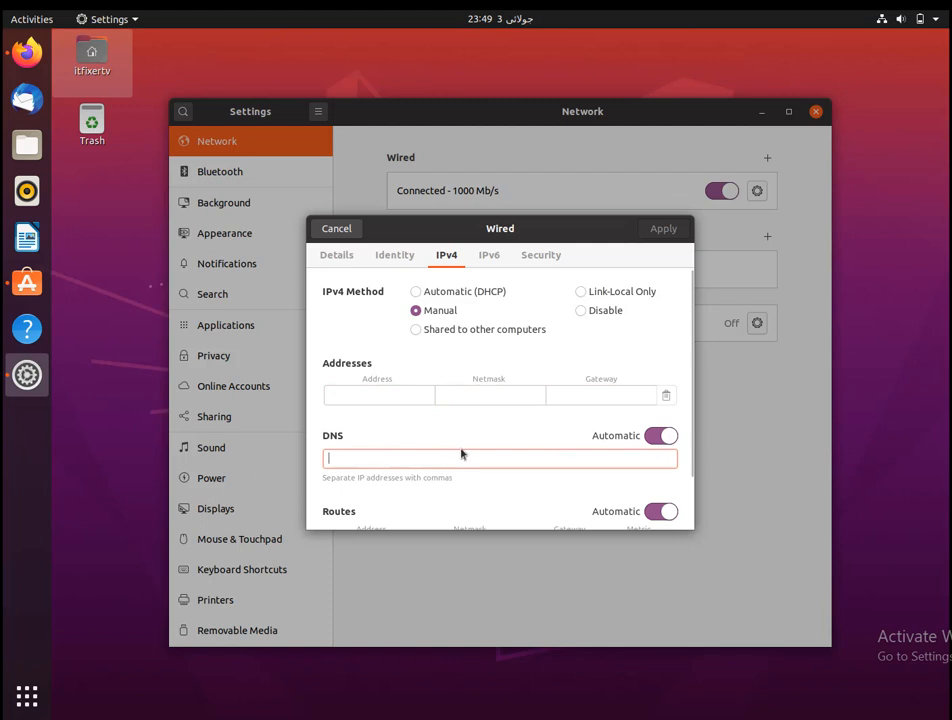
# Step: Turn off automatic DNS, enter 8.8.8.8,172.16.16.16 as the DNS servers, and look at the connection's IPv6 and security settings
pyautogui.click(655, 438)
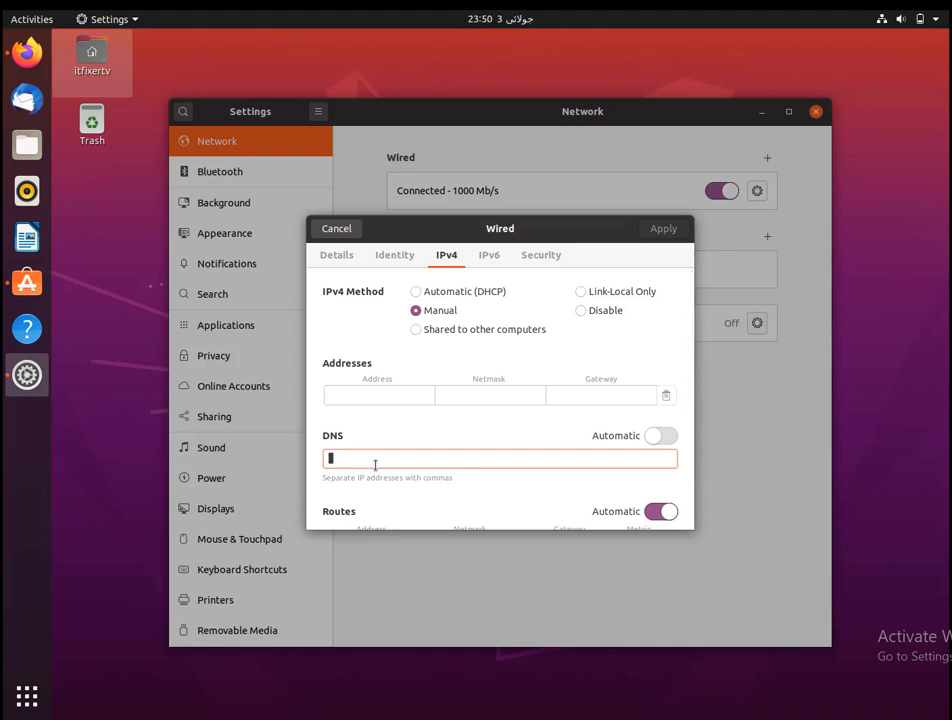
pyautogui.write('8.8.8.8,172.16.')
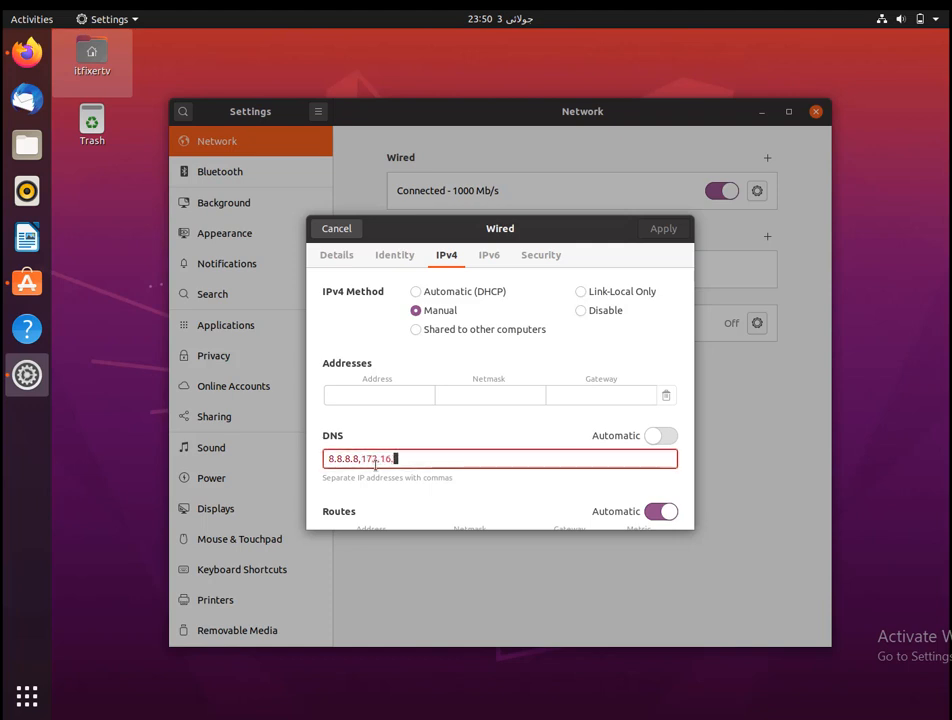
pyautogui.write('16.16')
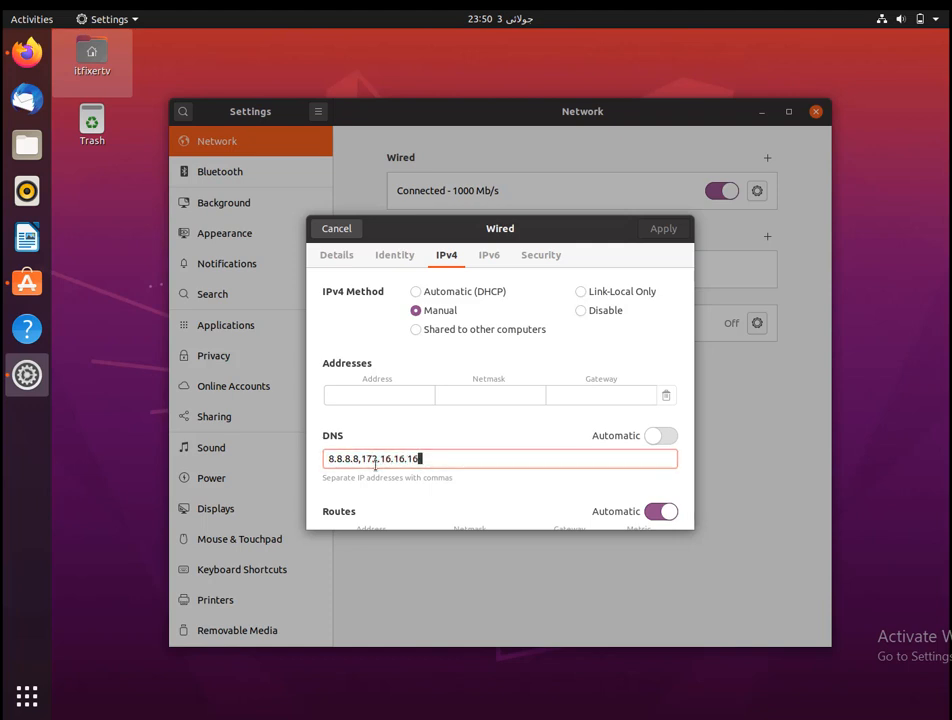
pyautogui.click(489, 258)
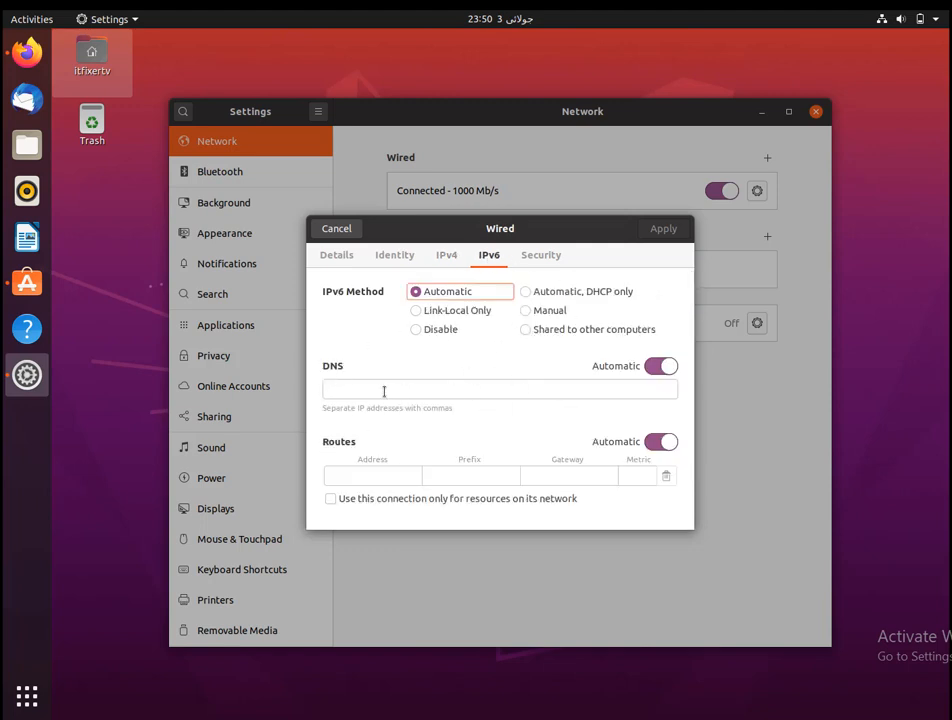
pyautogui.click(541, 257)
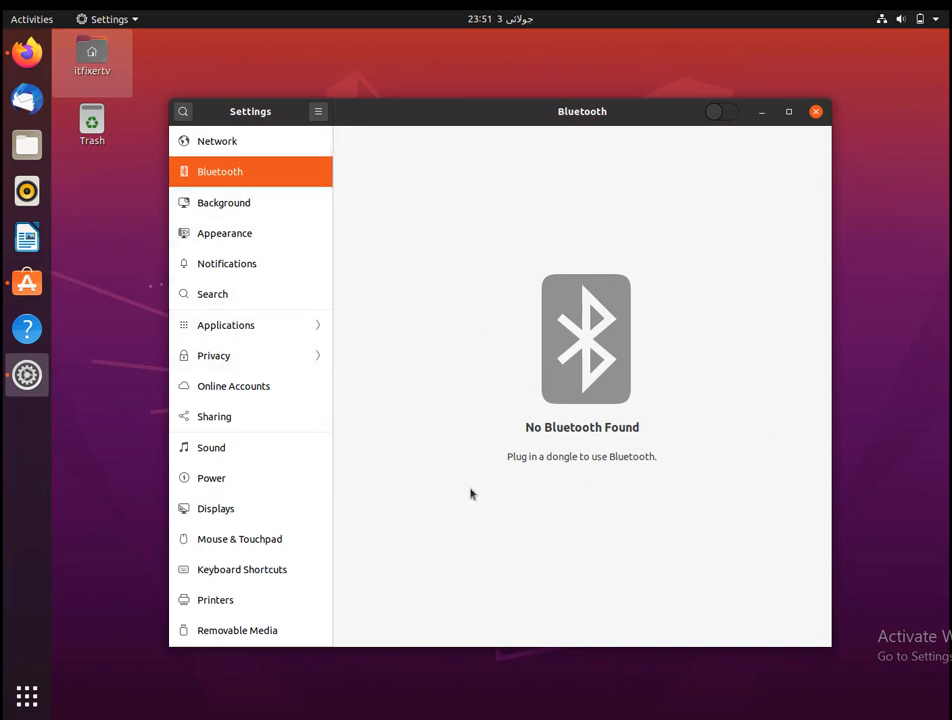
# Step: Try the picture of yellow and silver pucks as the desktop background and replace it with the wooden bridge picture
pyautogui.click(198, 201)
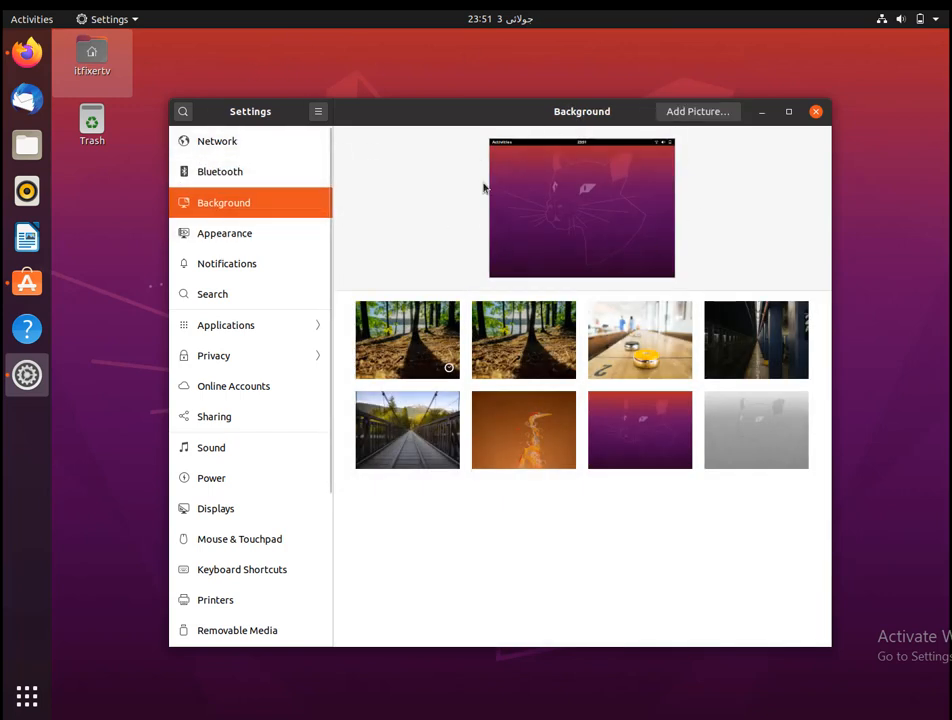
pyautogui.click(636, 333)
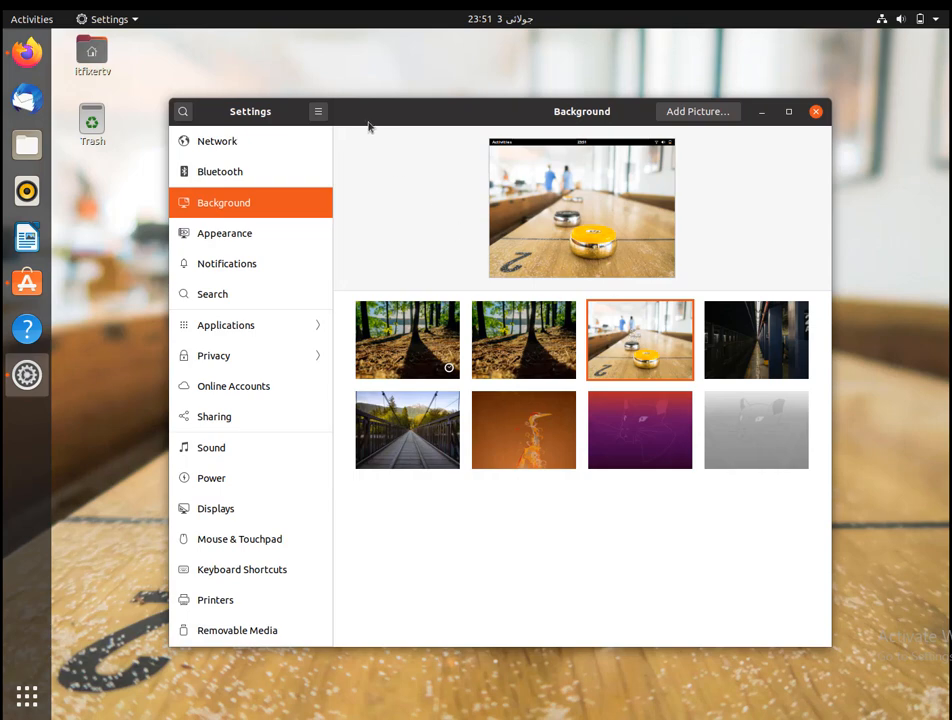
pyautogui.moveTo(408, 122); pyautogui.dragTo(426, 142)
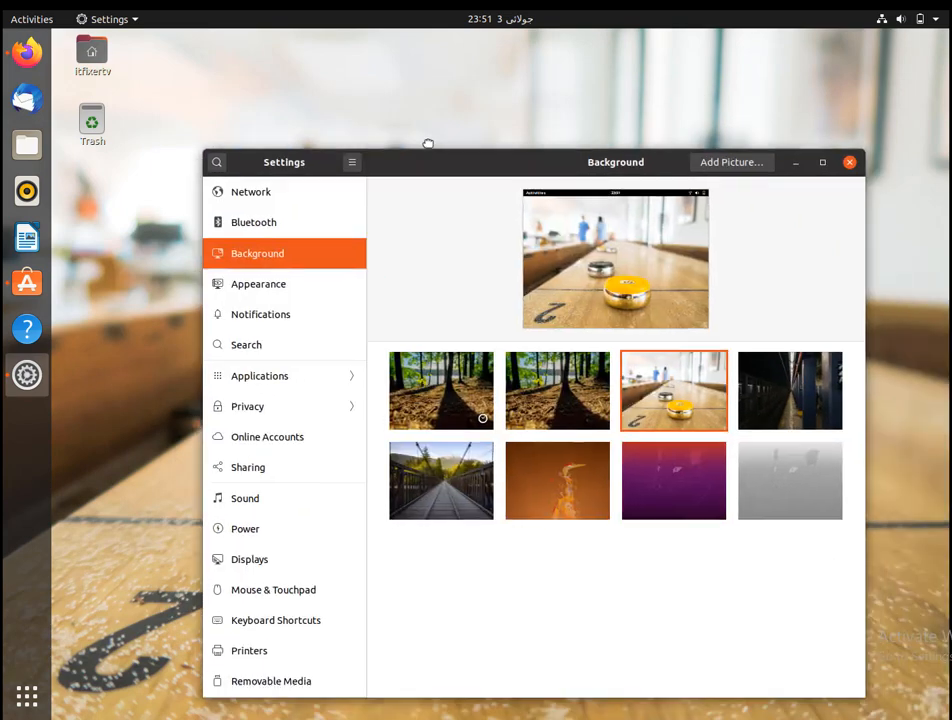
pyautogui.click(426, 459)
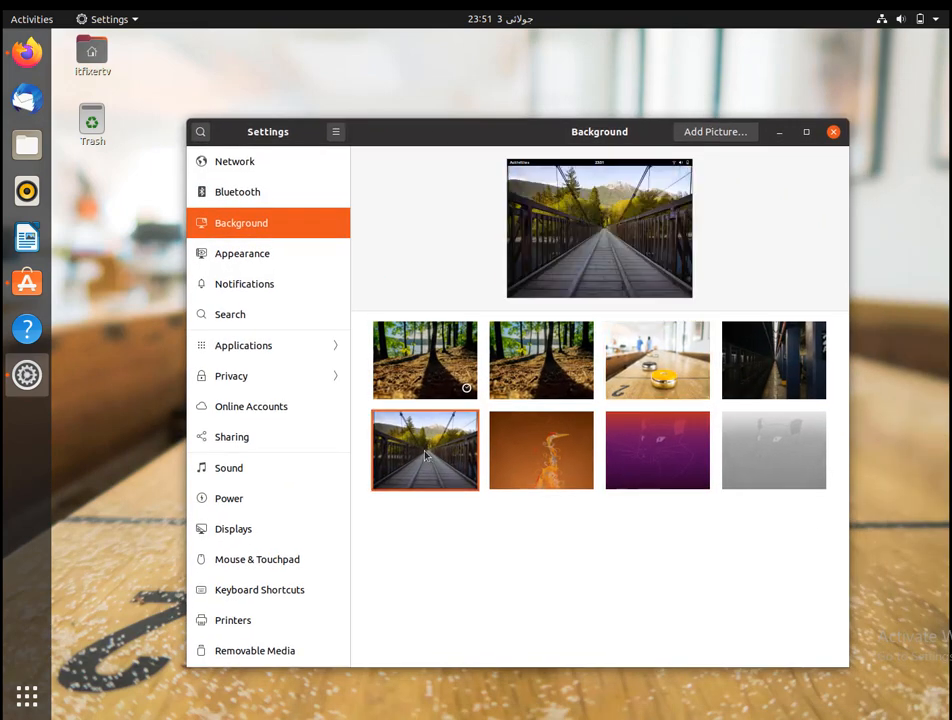
# Step: Change the window colors to Dark in the Appearance settings and look at the Notifications settings
pyautogui.click(267, 255)
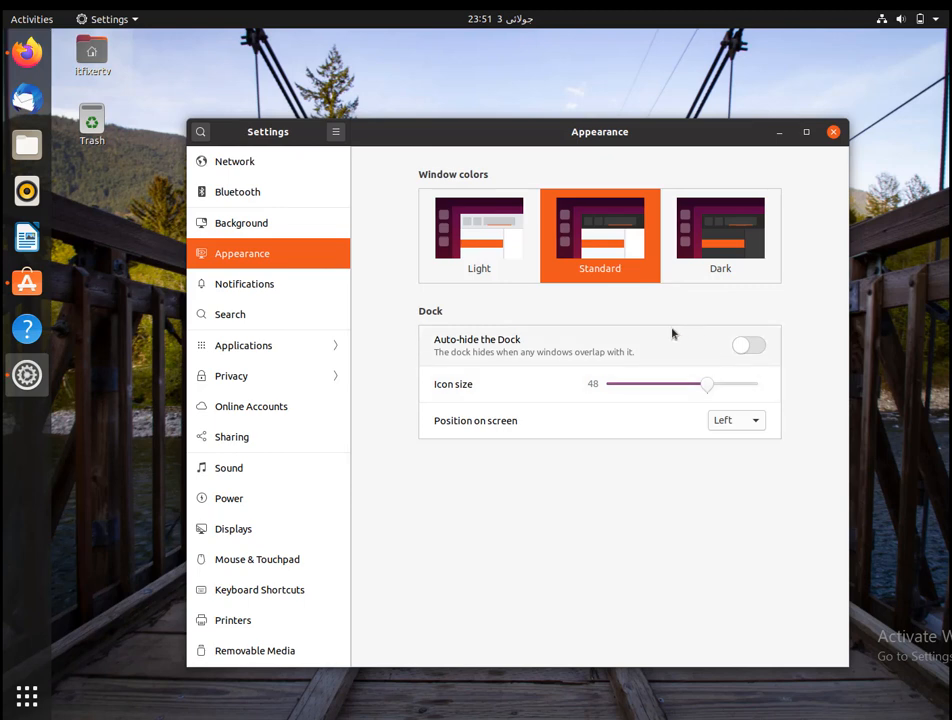
pyautogui.click(713, 231)
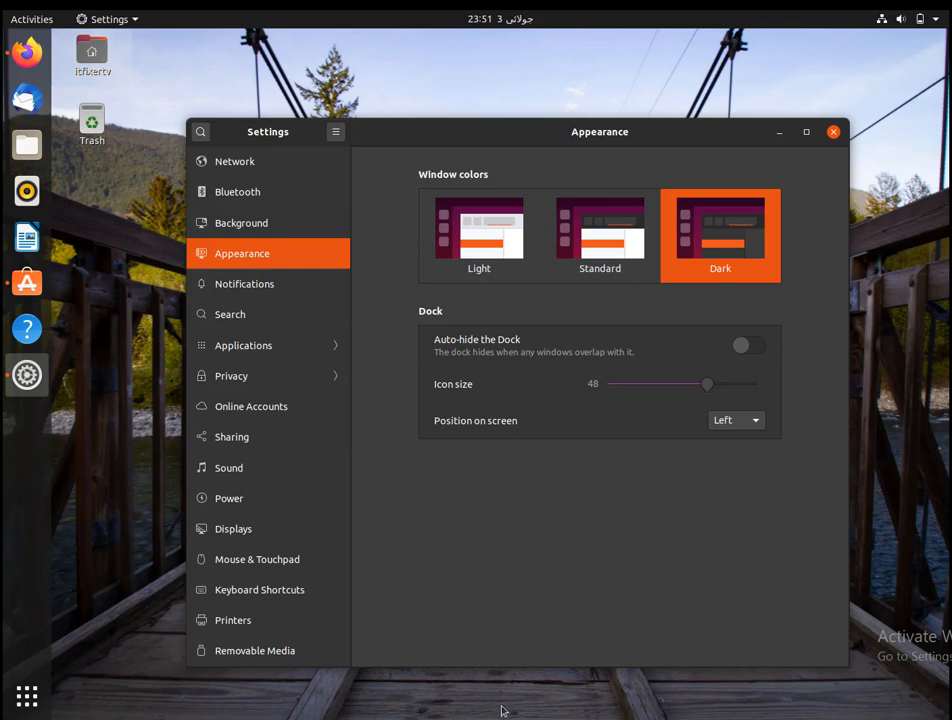
pyautogui.click(252, 288)
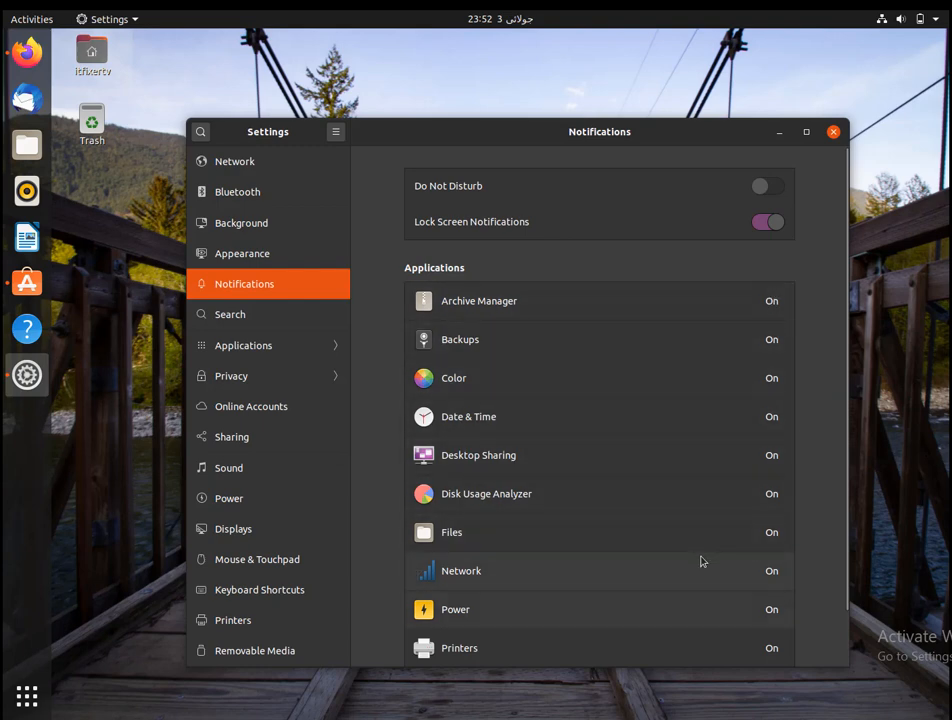
# Step: Turn the Passwords and Keys search results off and back on in the Search settings
pyautogui.click(257, 321)
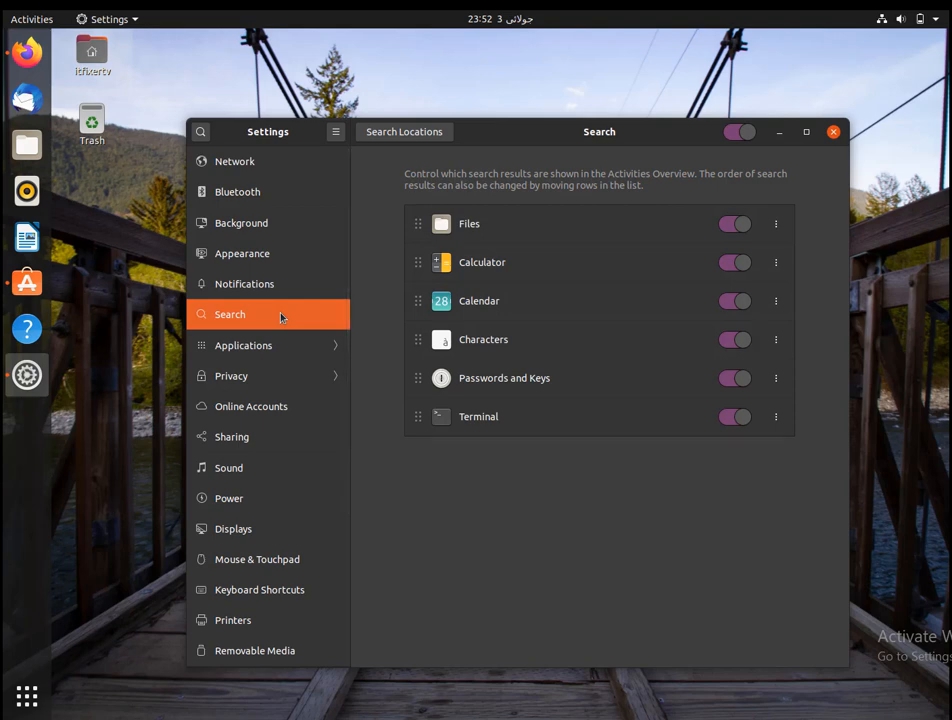
pyautogui.click(733, 384)
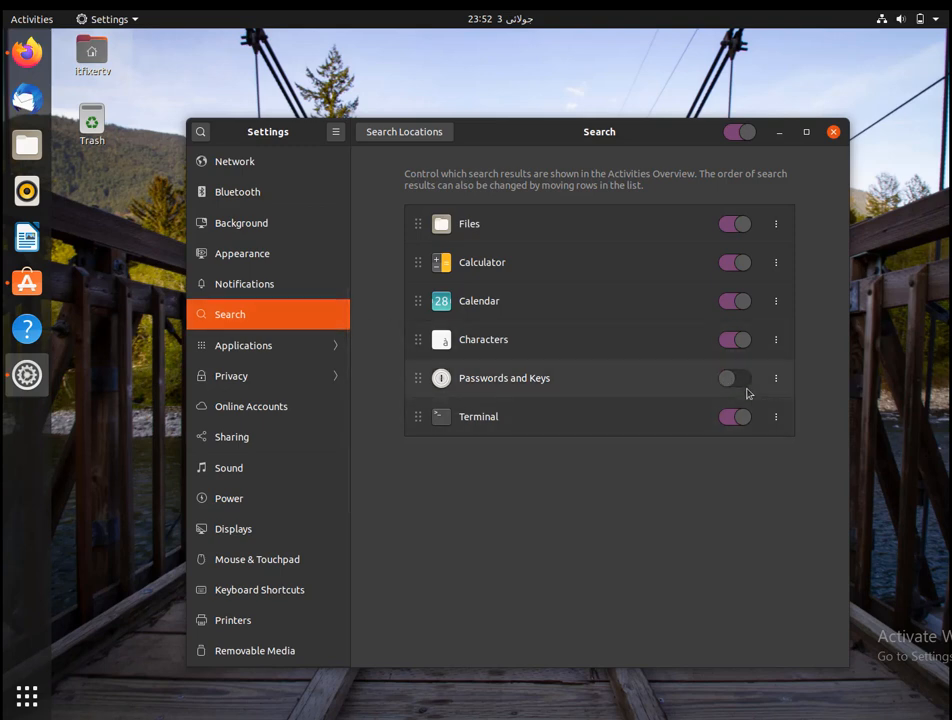
pyautogui.click(739, 382)
# Step: Look at the per-application settings list and the connectivity checking option in the Privacy settings
pyautogui.click(274, 345)
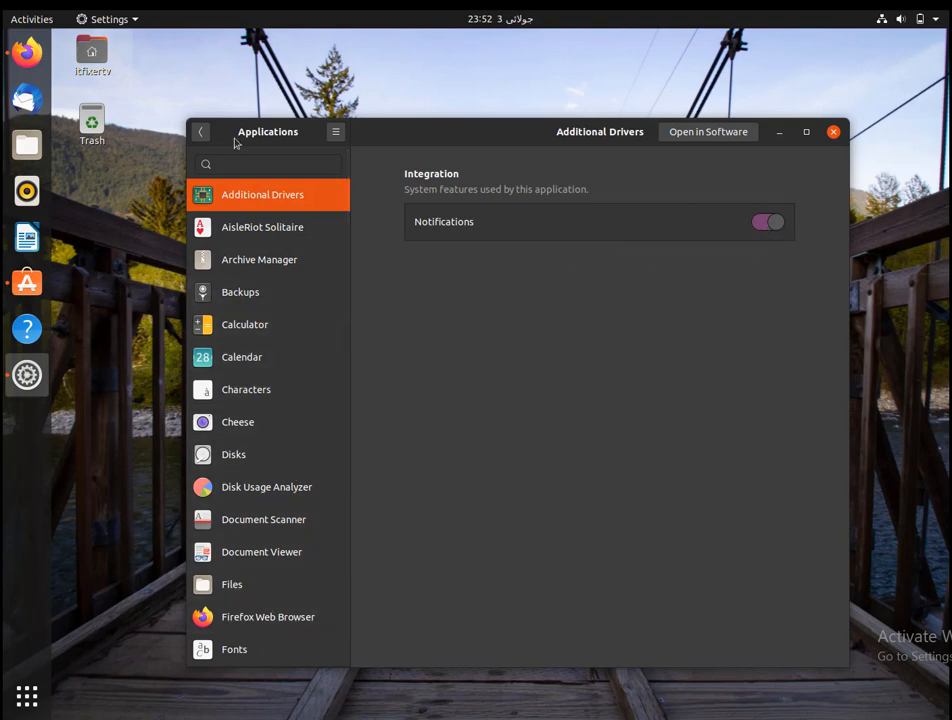
pyautogui.click(202, 134)
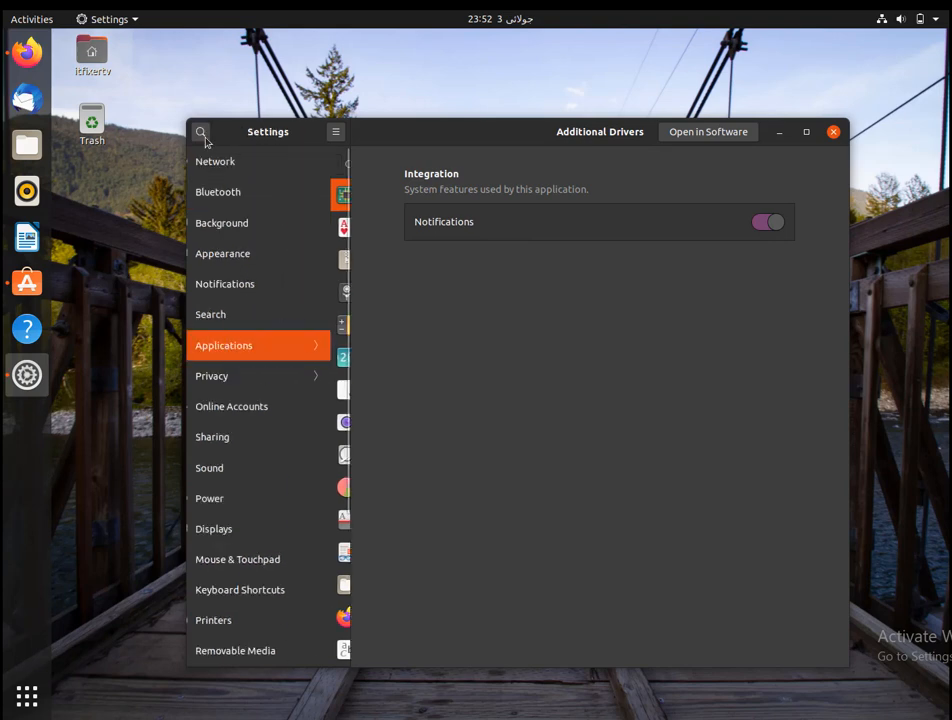
pyautogui.click(244, 378)
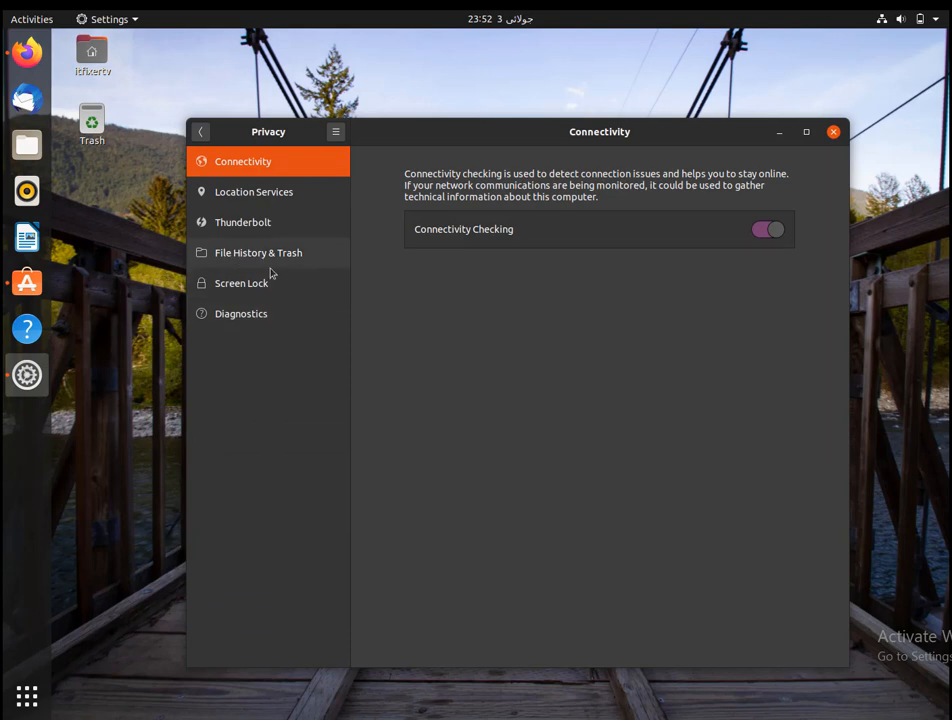
# Step: Turn Location Services on and back off in the Privacy settings
pyautogui.click(237, 200)
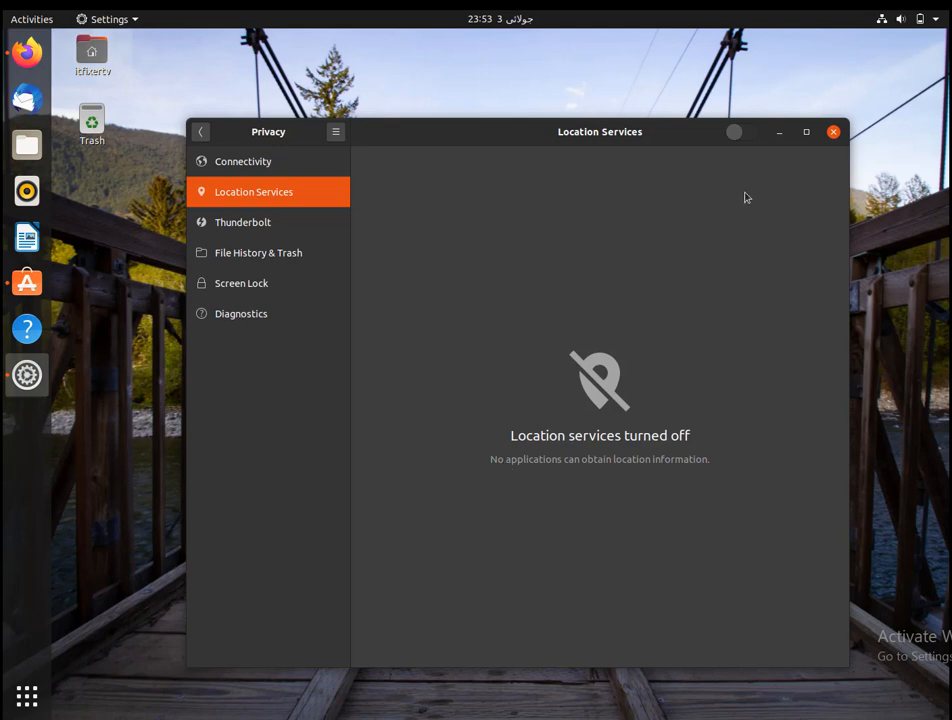
pyautogui.click(746, 139)
pyautogui.click(739, 139)
# Step: Set the Blank Screen Delay to Never in the Screen Lock settings and switch Automatic Screen Lock off and back on
pyautogui.click(255, 288)
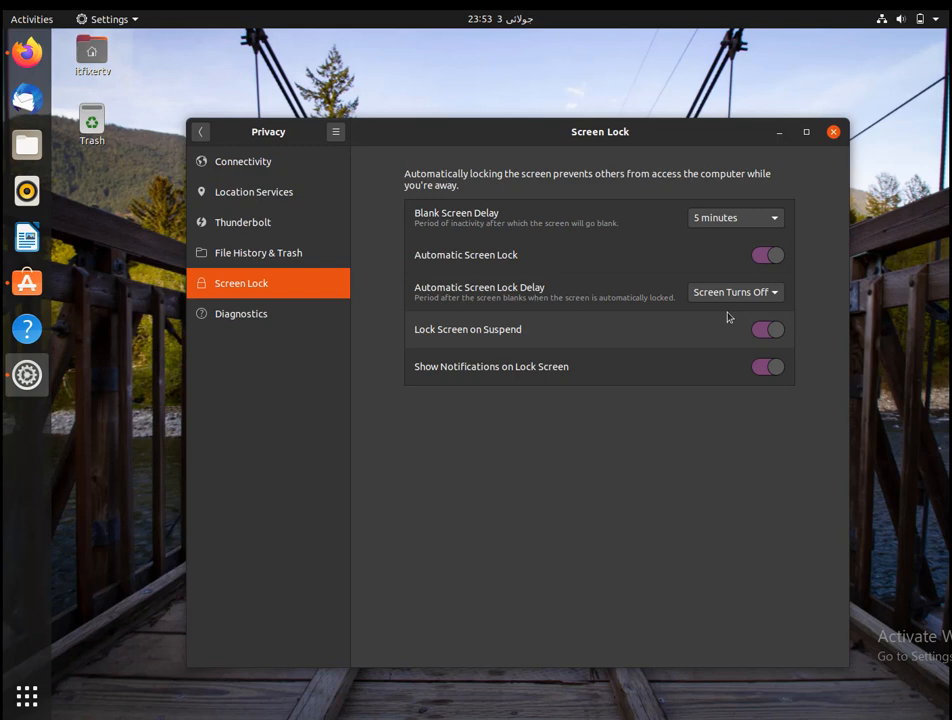
pyautogui.click(752, 219)
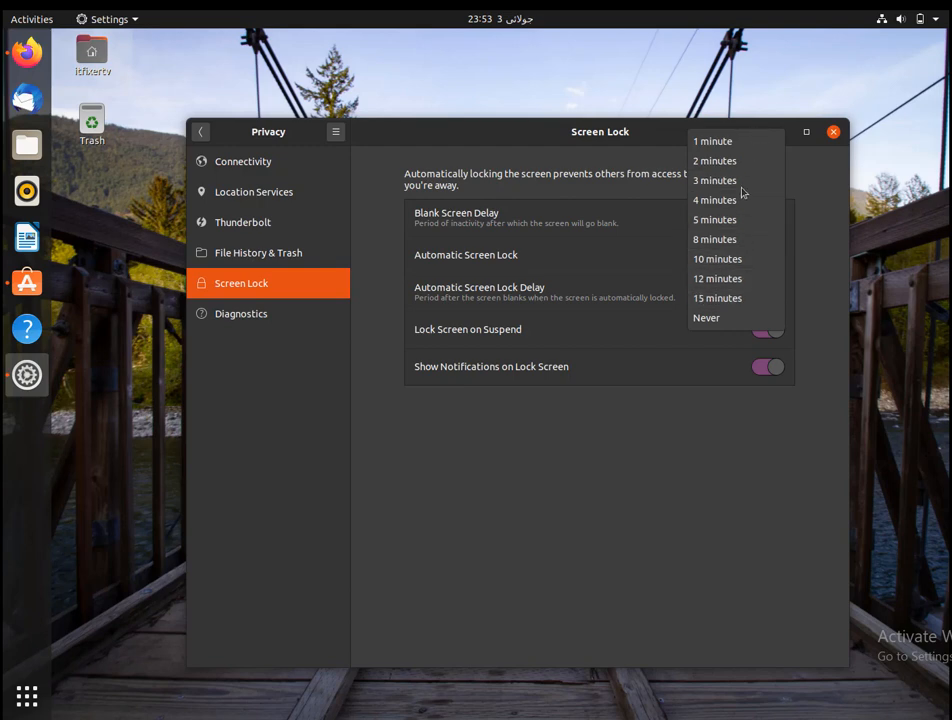
pyautogui.click(724, 320)
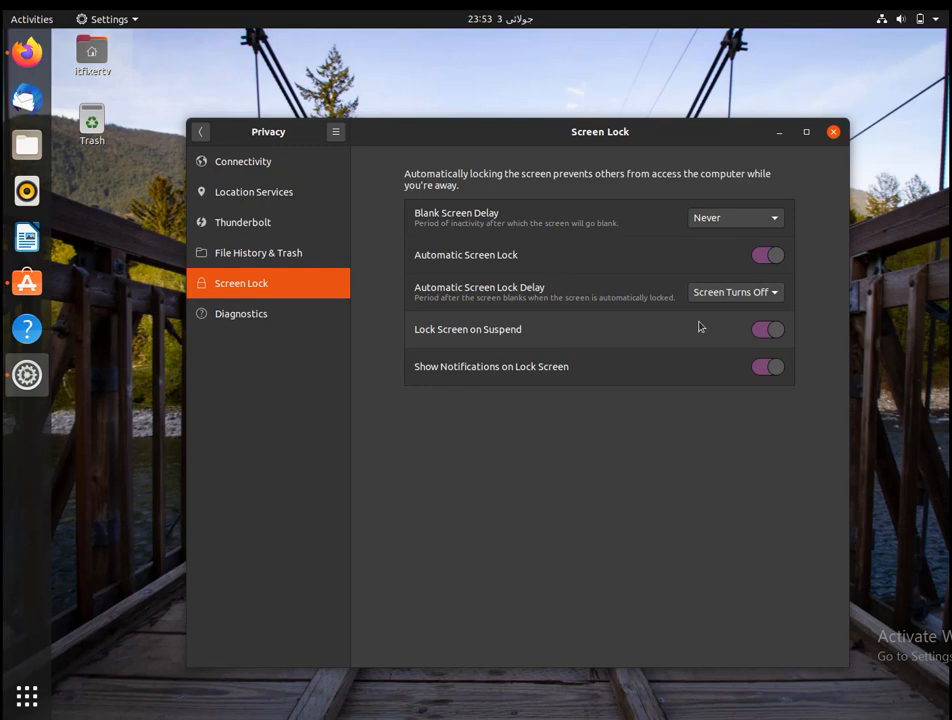
pyautogui.click(766, 258)
pyautogui.click(766, 258)
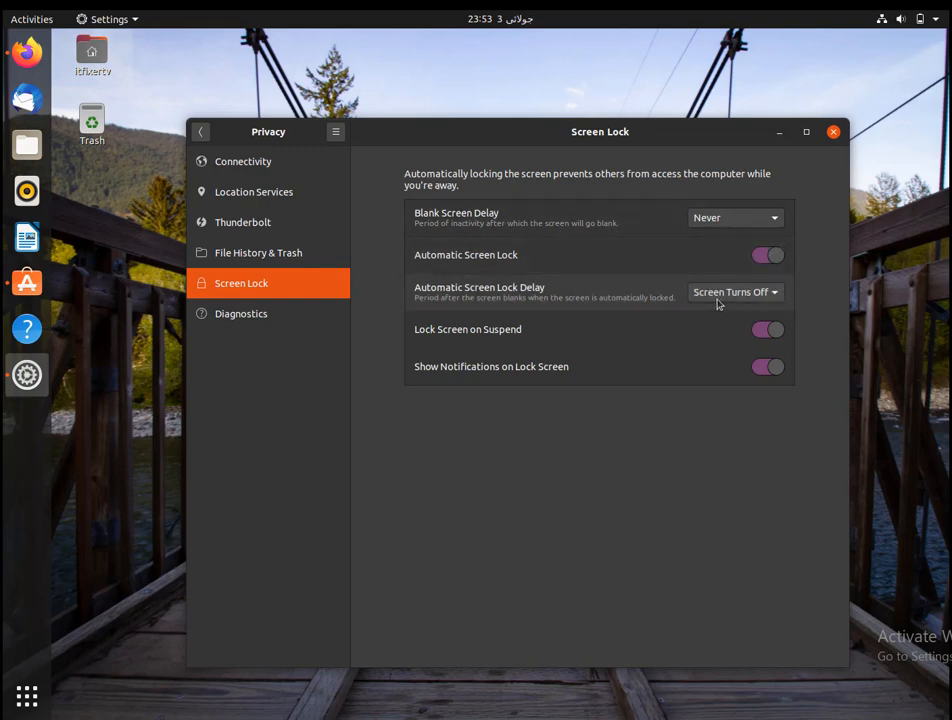
# Step: Look at the Online Accounts providers and the available Blank Screen delays in the Power settings
pyautogui.click(200, 131)
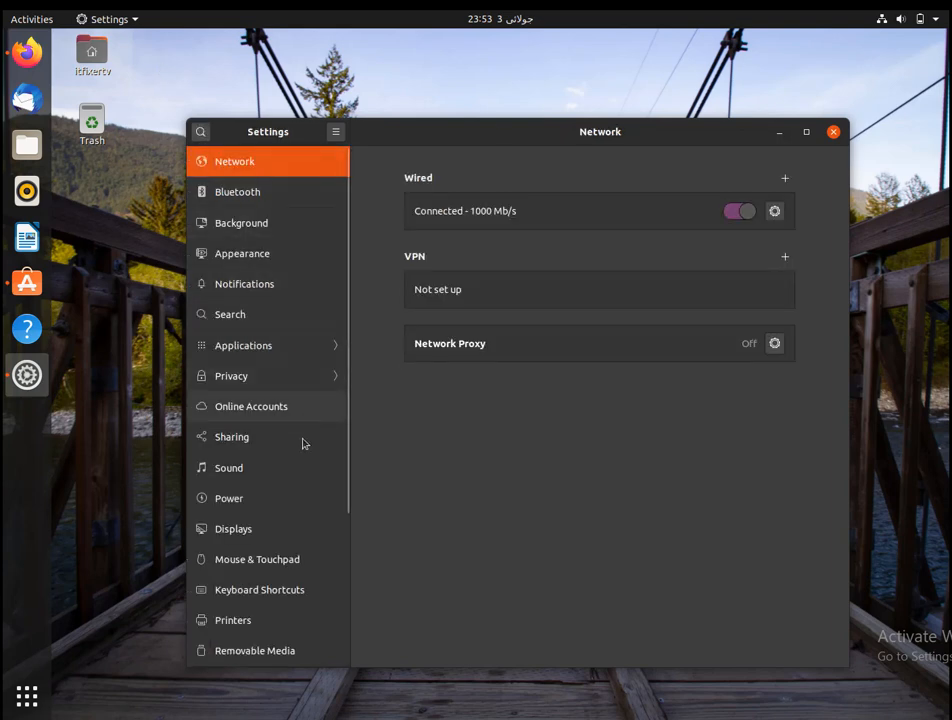
pyautogui.click(267, 407)
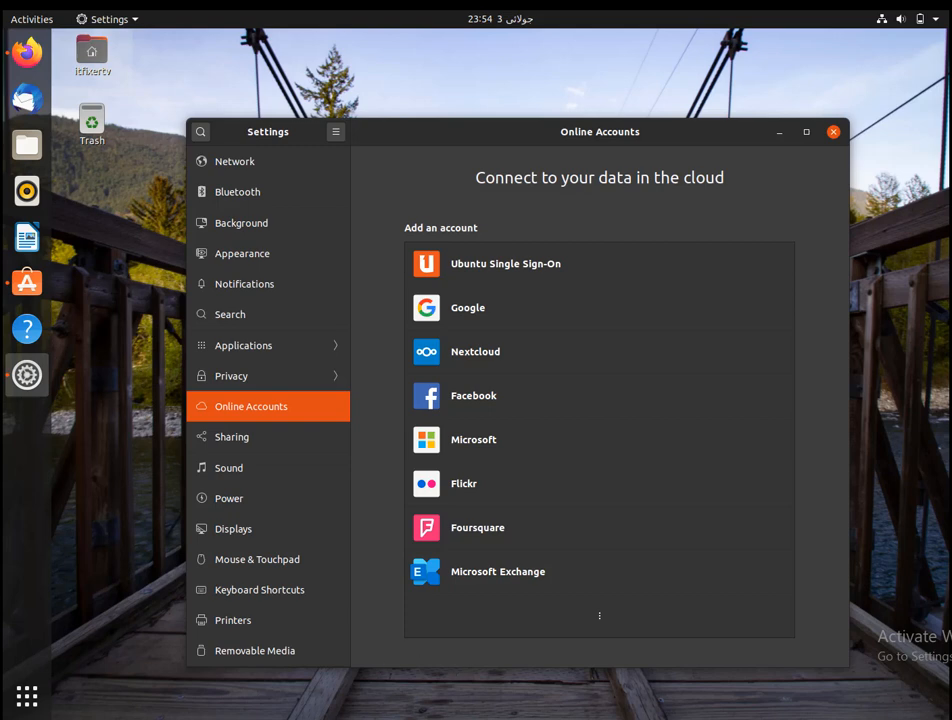
pyautogui.click(256, 497)
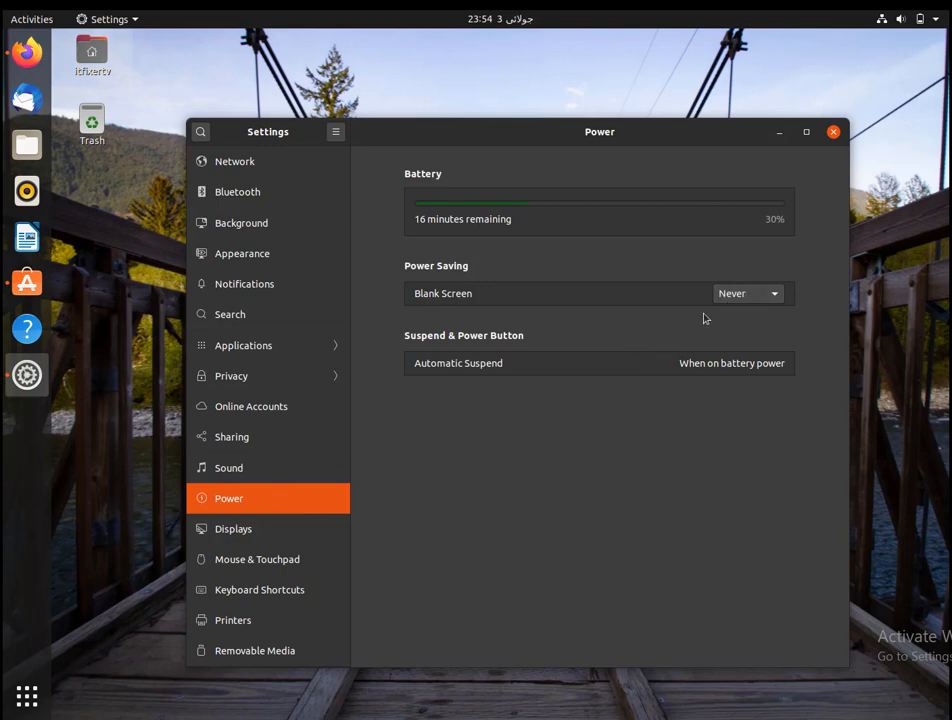
pyautogui.click(774, 299)
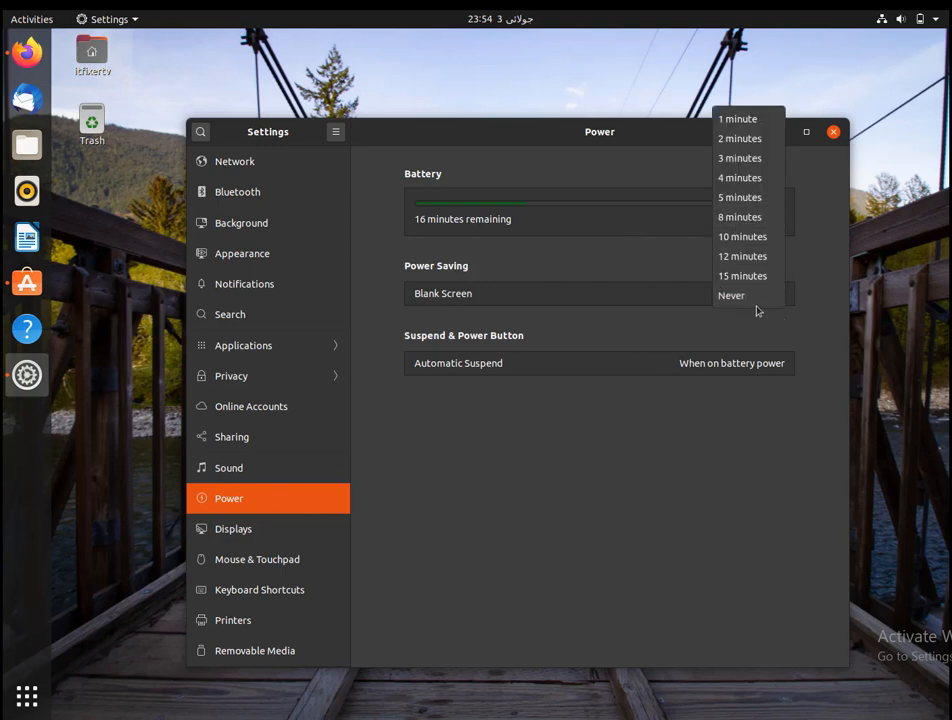
pyautogui.click(601, 558)
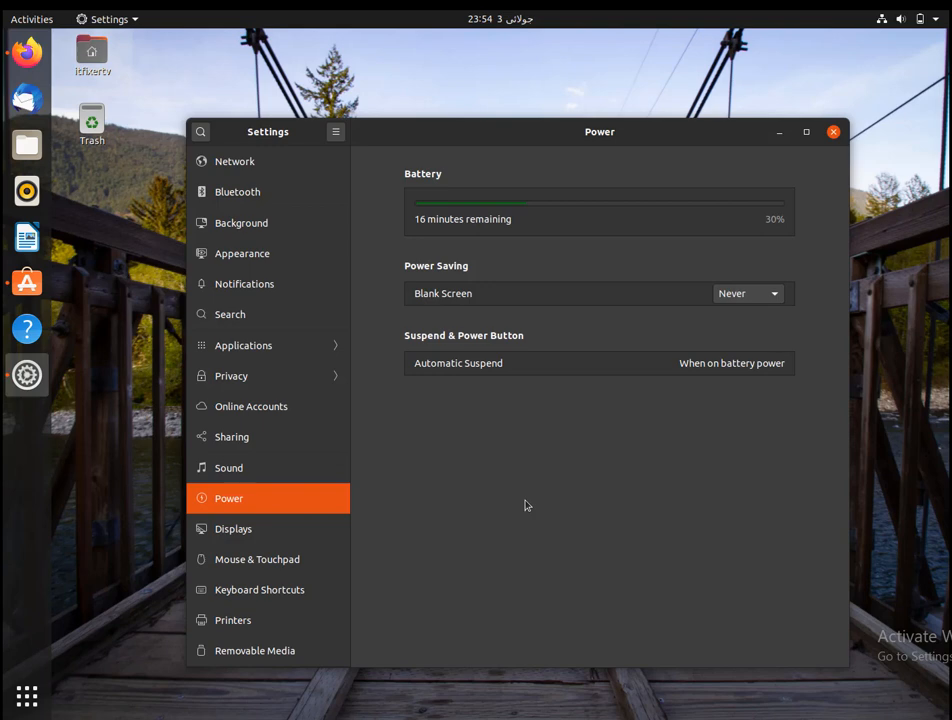
# Step: Look at the available screen resolutions in the Displays settings without choosing a different one
pyautogui.click(267, 536)
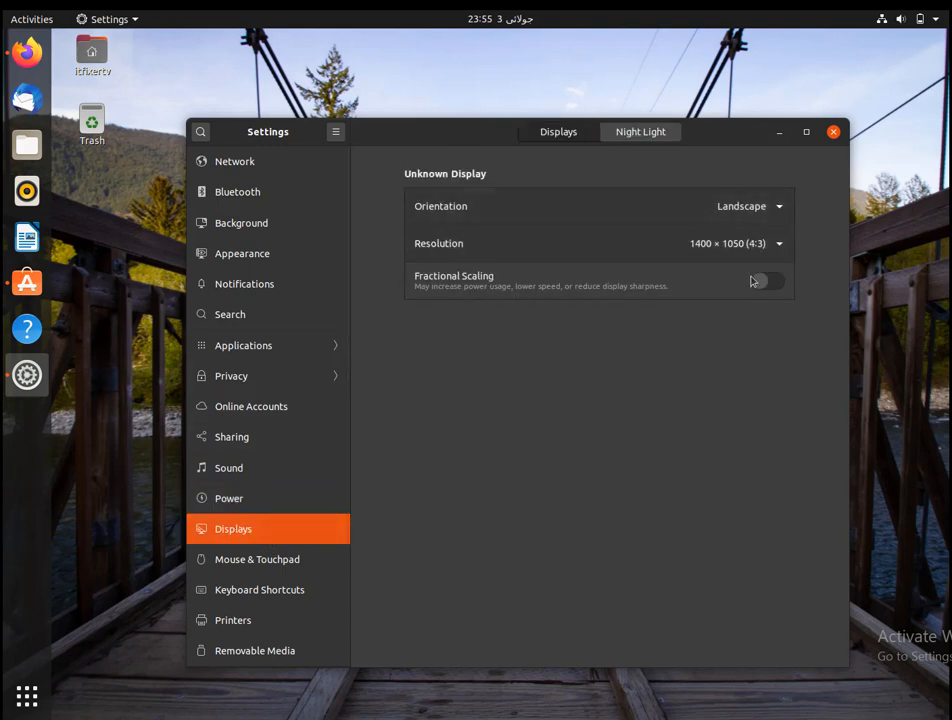
pyautogui.click(777, 245)
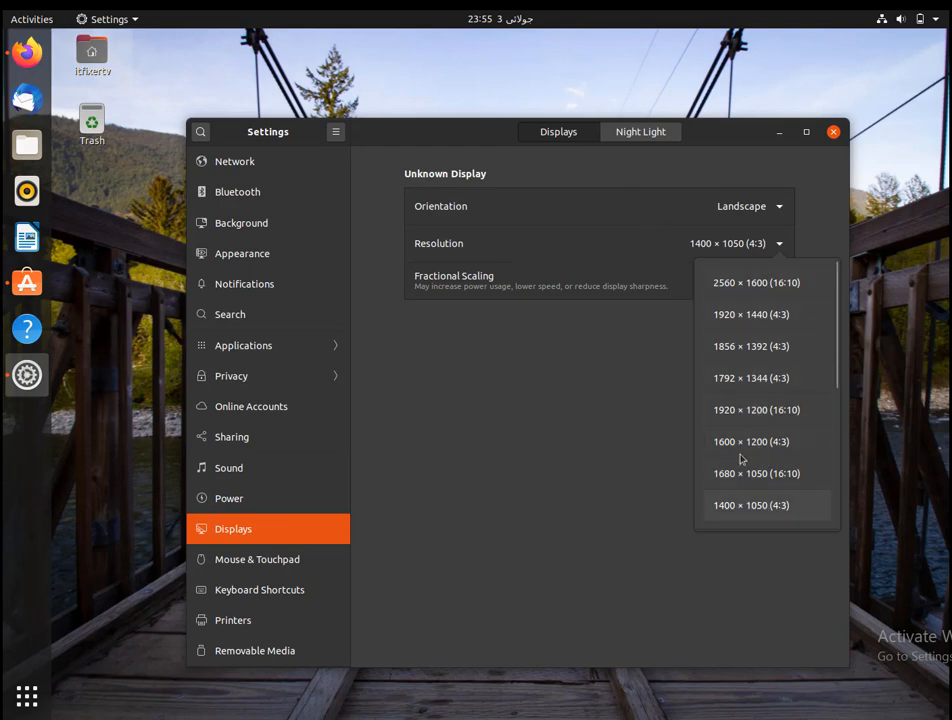
pyautogui.click(420, 445)
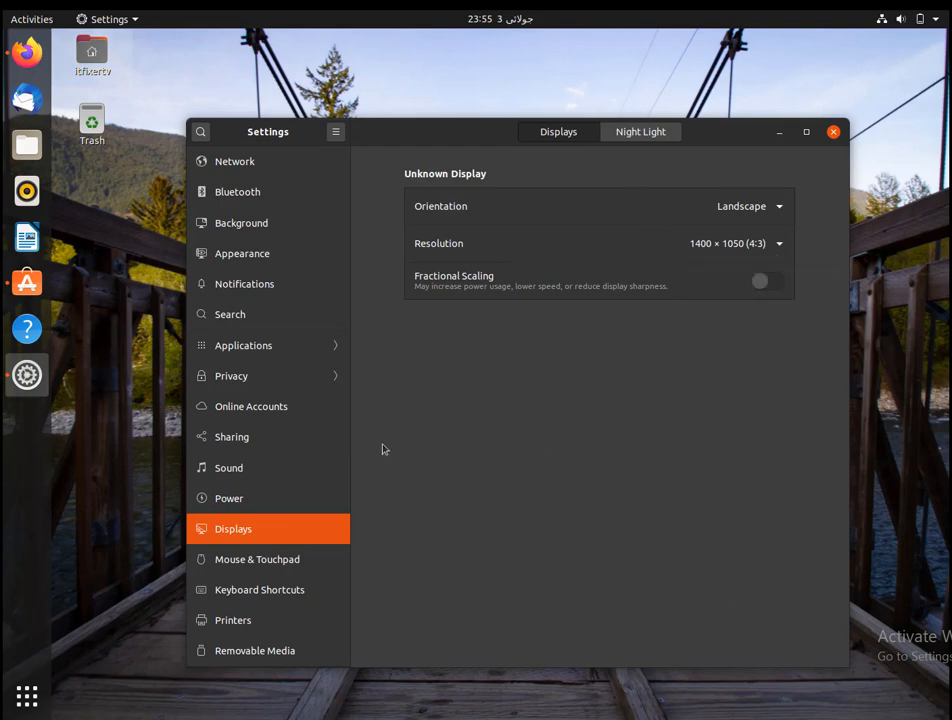
# Step: Look at the Primary Button choices in the Mouse & Touchpad settings and lower the Mouse Speed slightly
pyautogui.click(293, 568)
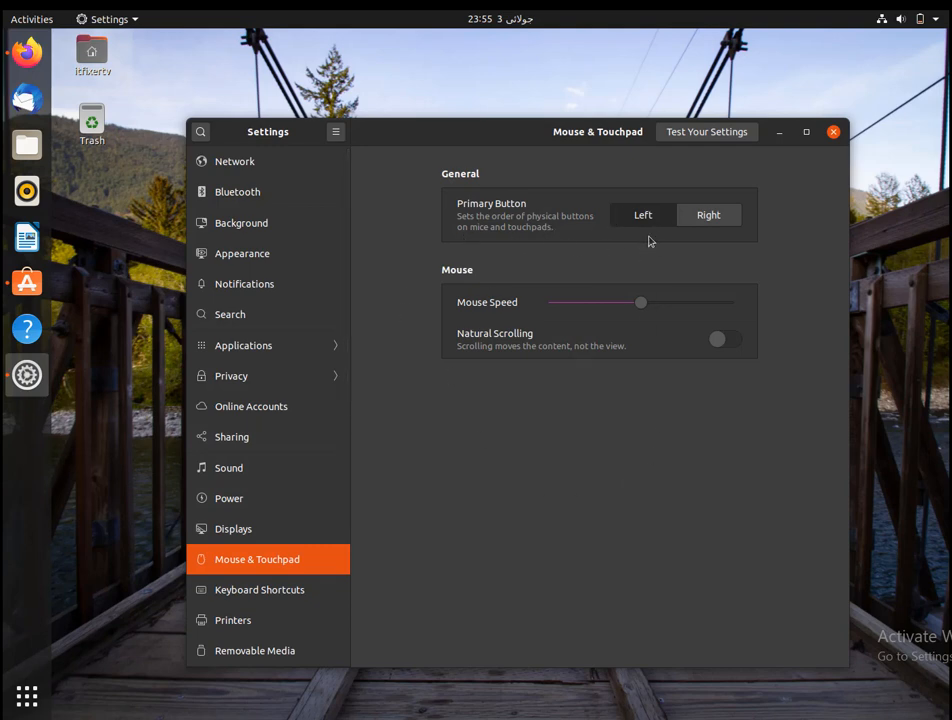
pyautogui.click(721, 218)
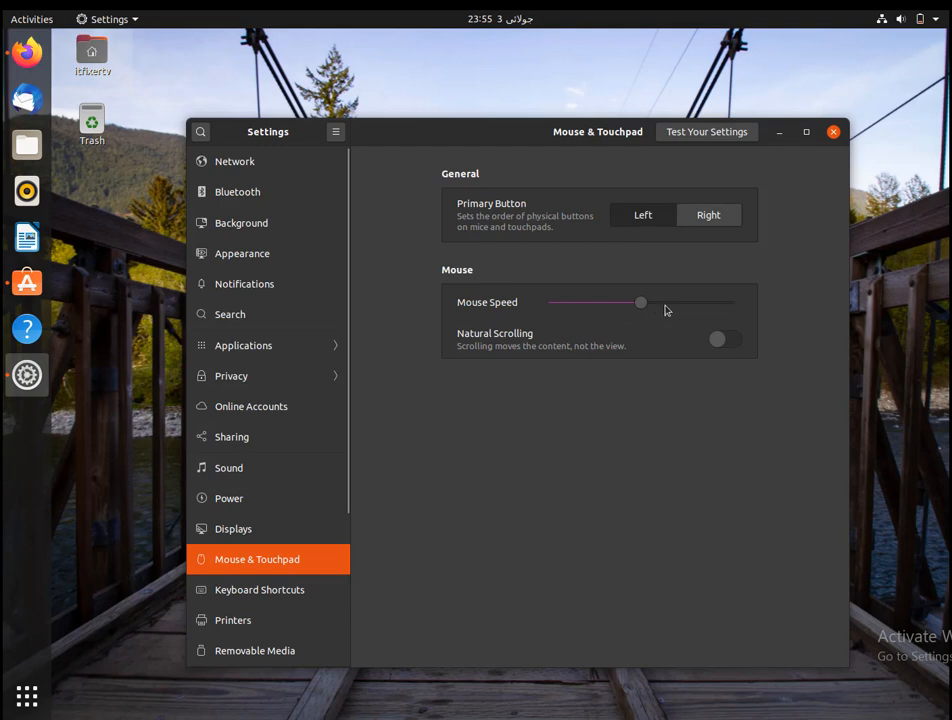
pyautogui.scroll(-2, 645, 308)
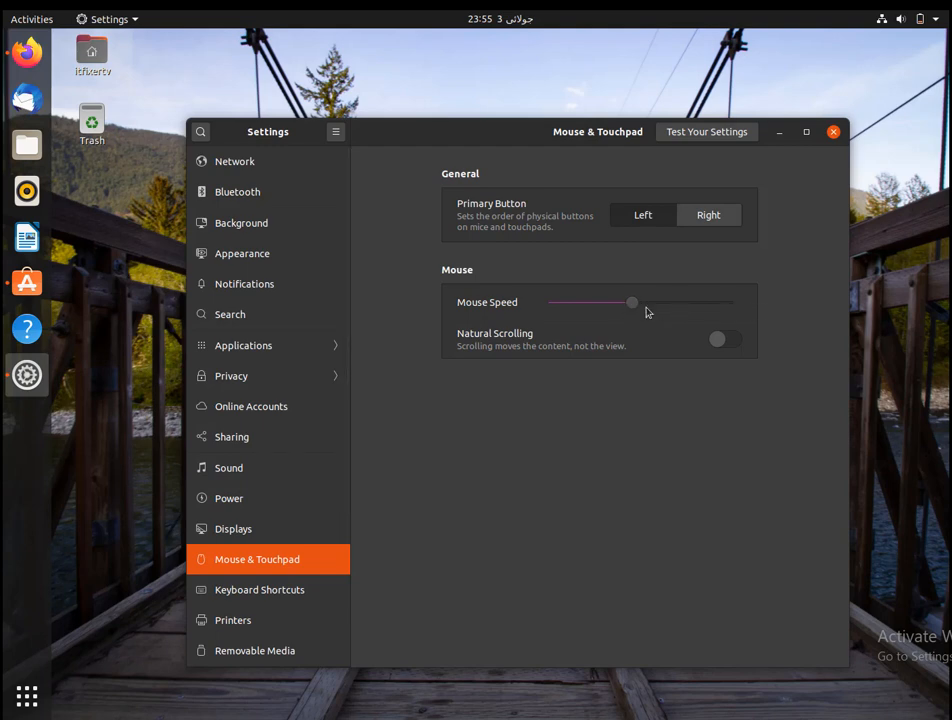
pyautogui.scroll(1, 645, 308)
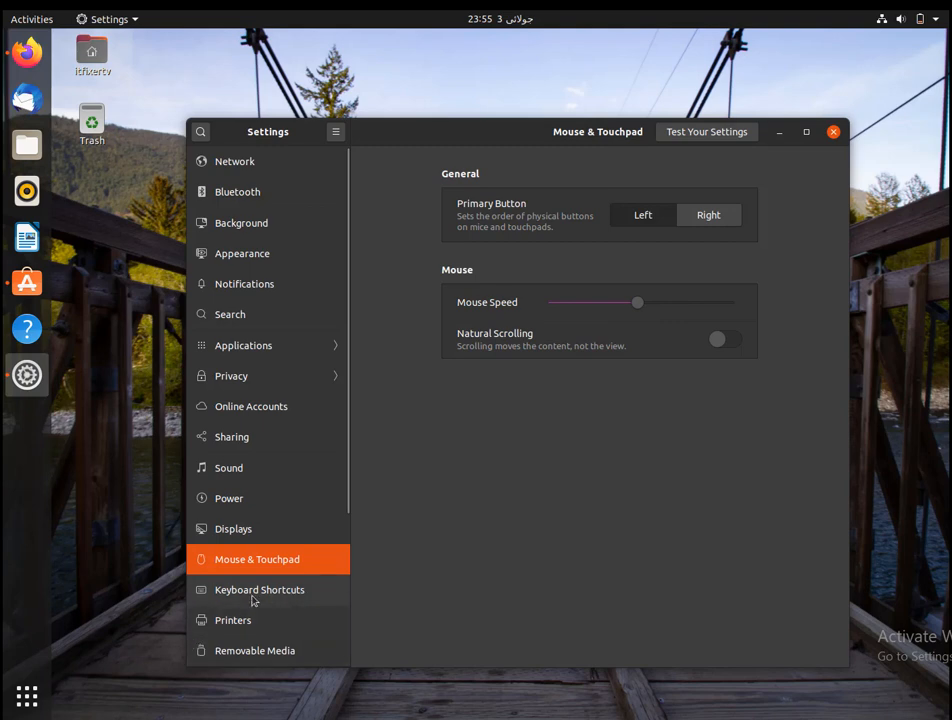
# Step: Look at the Printers settings and the Change Password form in the Users settings, cancelling the form without entering anything
pyautogui.click(253, 625)
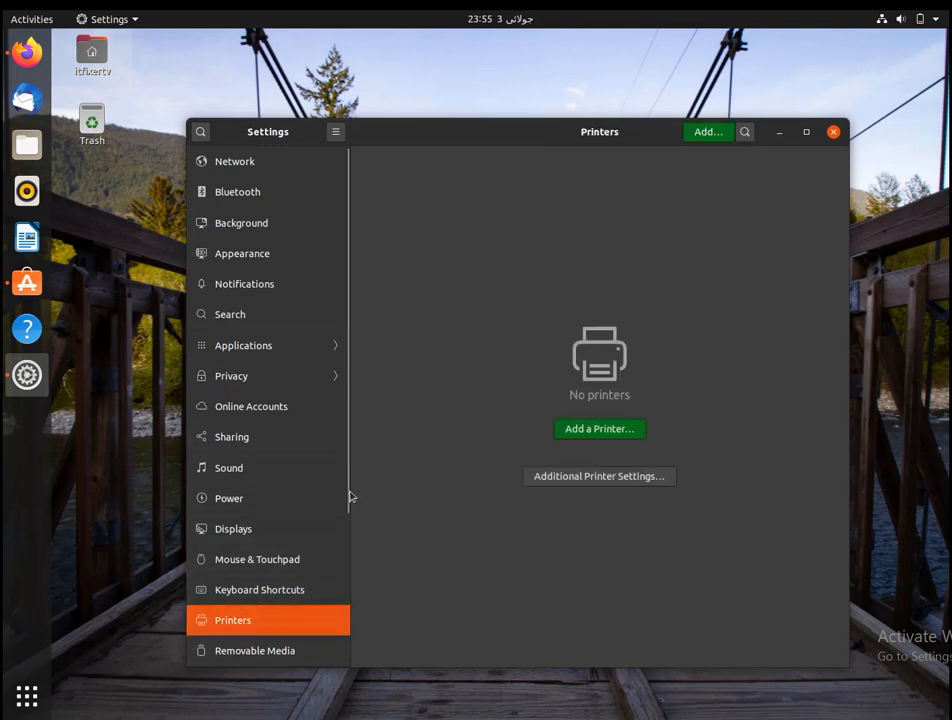
pyautogui.moveTo(347, 492); pyautogui.dragTo(350, 610)
pyautogui.click(310, 607)
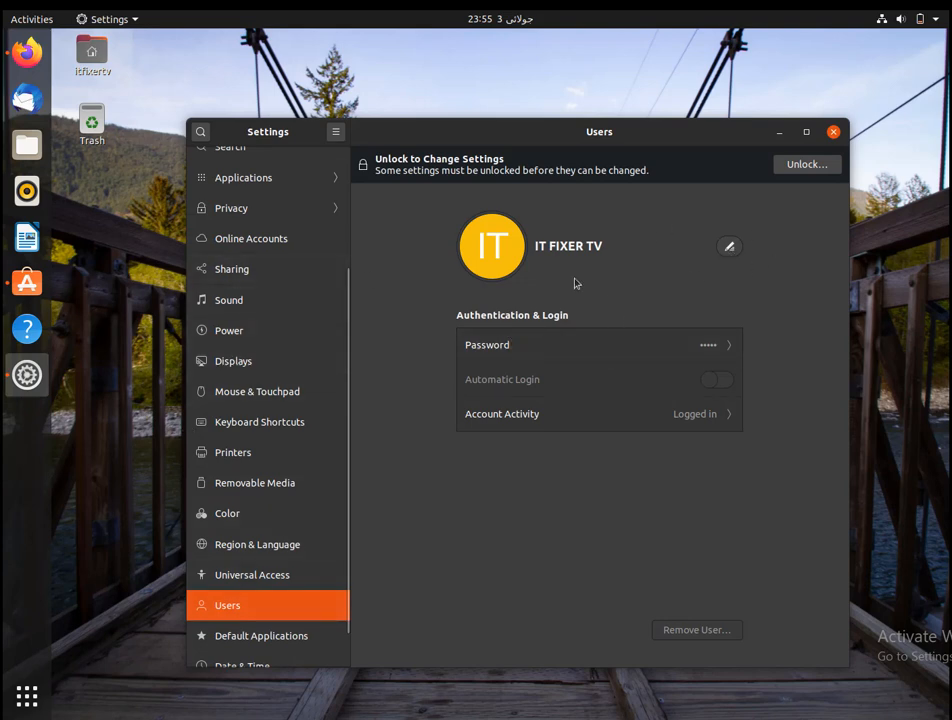
pyautogui.click(729, 248)
pyautogui.click(729, 248)
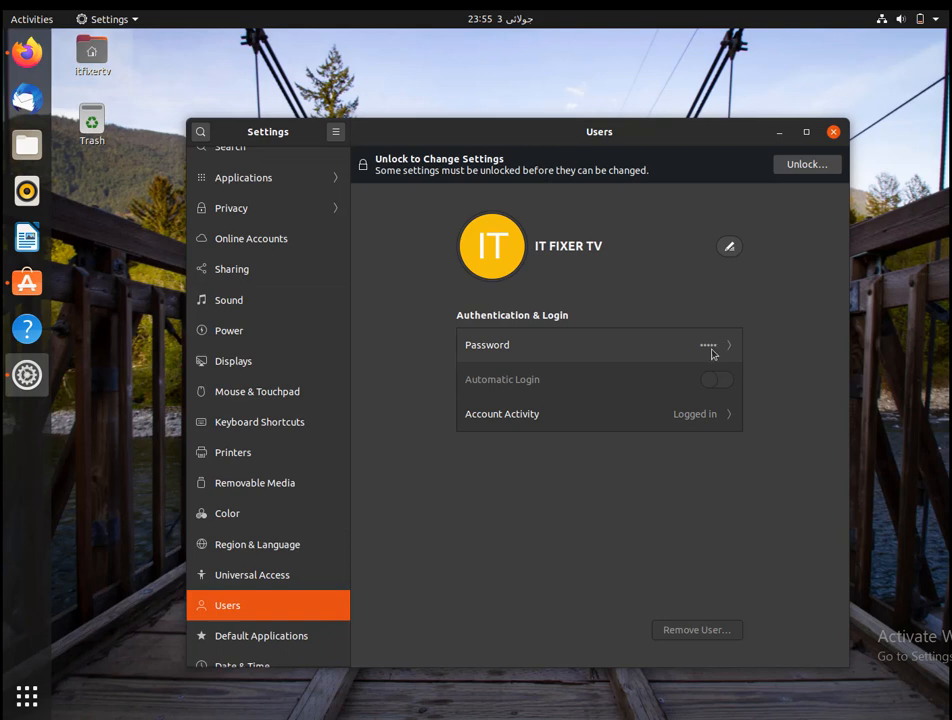
pyautogui.click(711, 353)
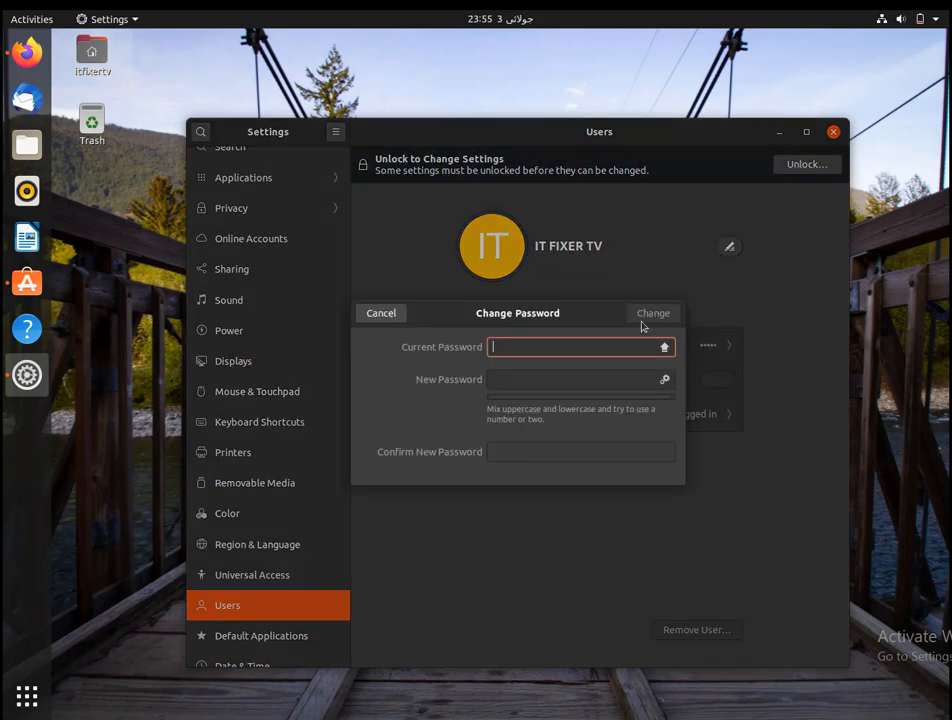
pyautogui.click(381, 316)
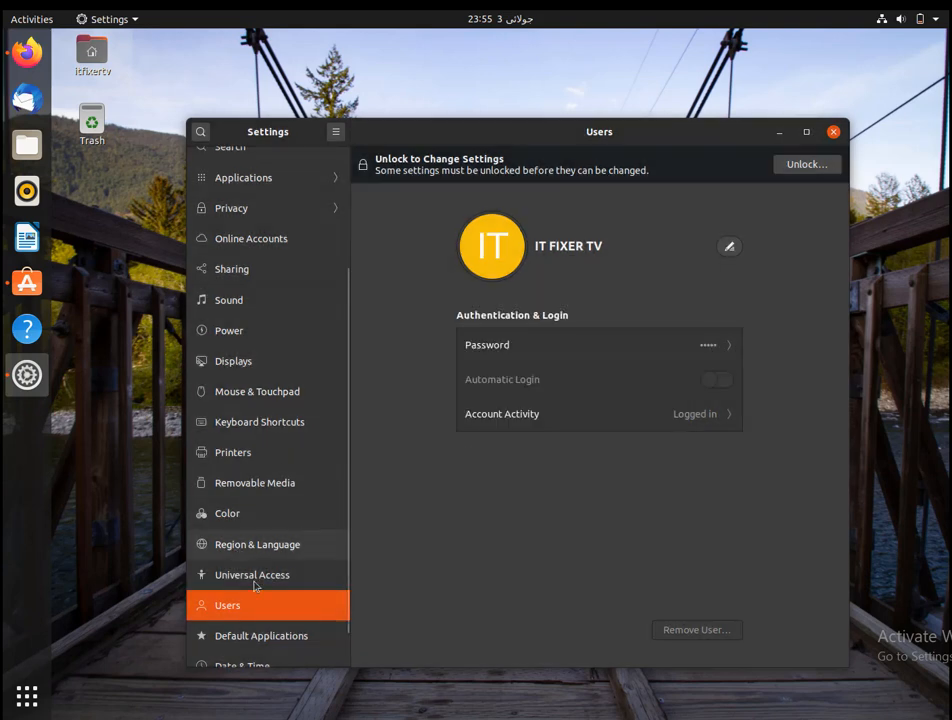
# Step: Look at the Default Applications settings and the choices for the Web application, keeping Firefox Web Browser
pyautogui.click(271, 639)
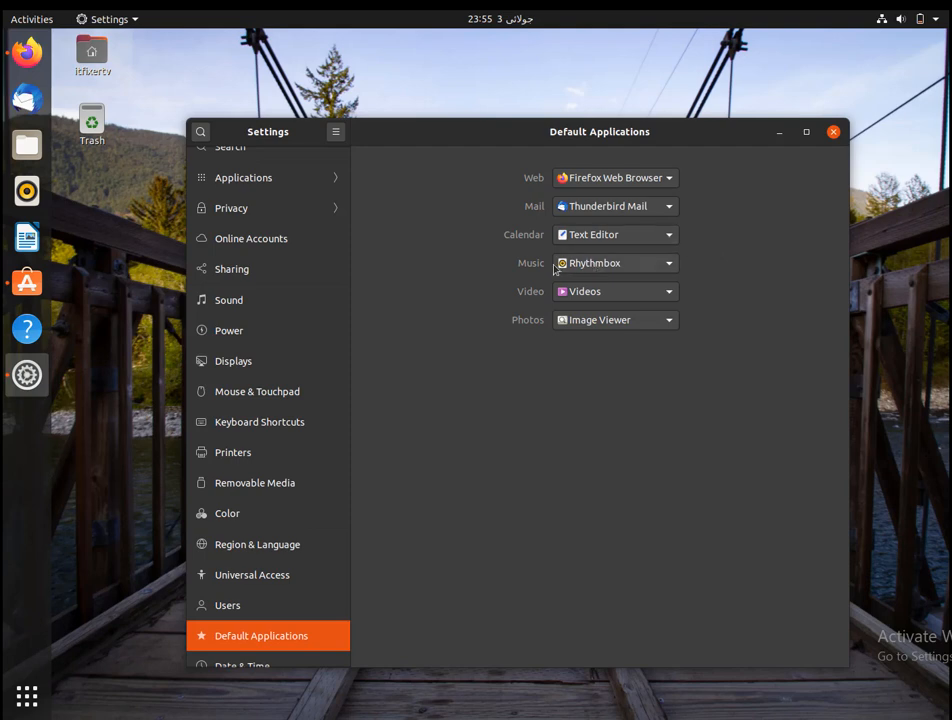
pyautogui.click(668, 180)
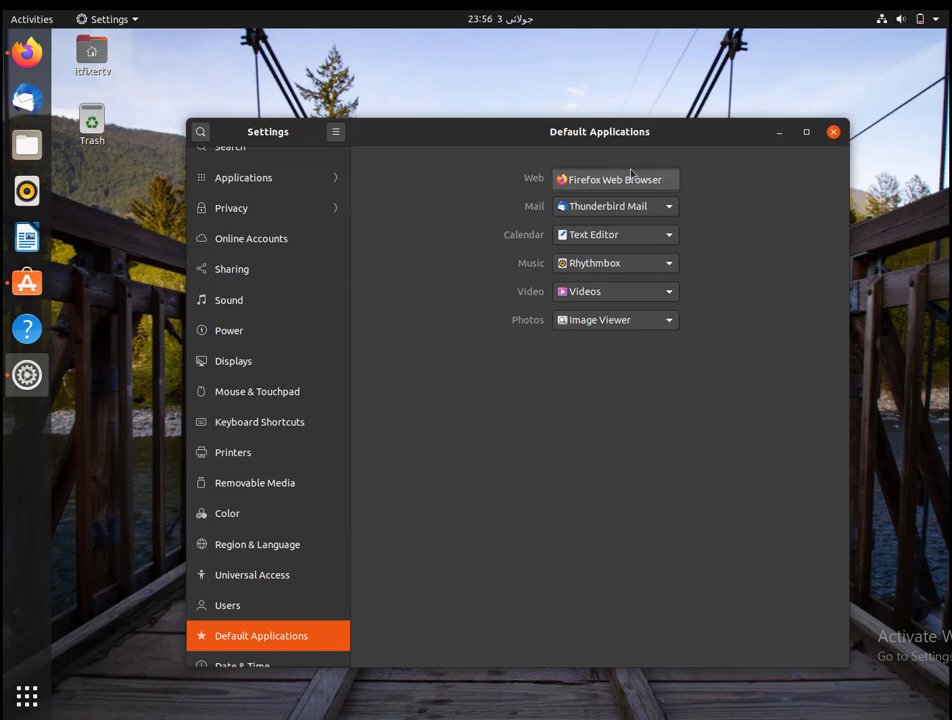
pyautogui.click(631, 176)
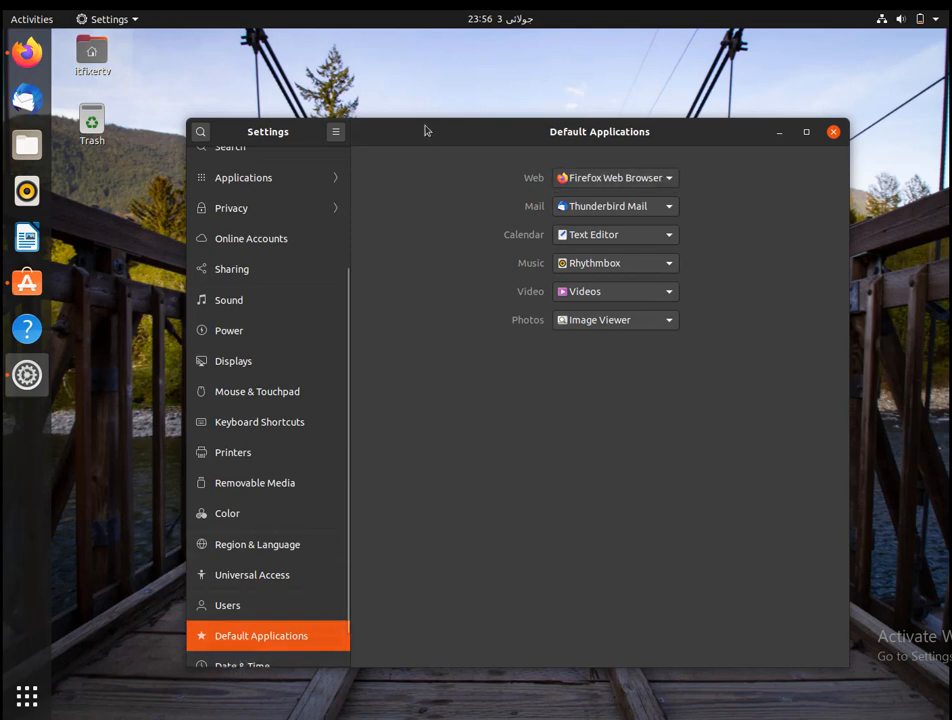
# Step: Look at the Date & Time settings and the system details under About, and close Settings
pyautogui.moveTo(424, 107); pyautogui.dragTo(424, 80)
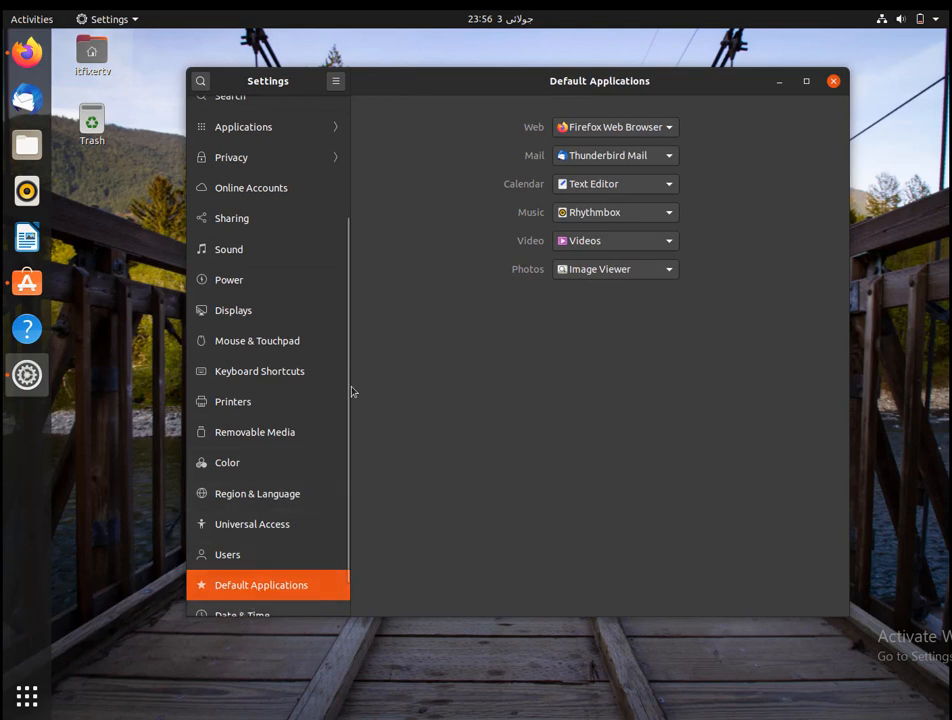
pyautogui.click(290, 612)
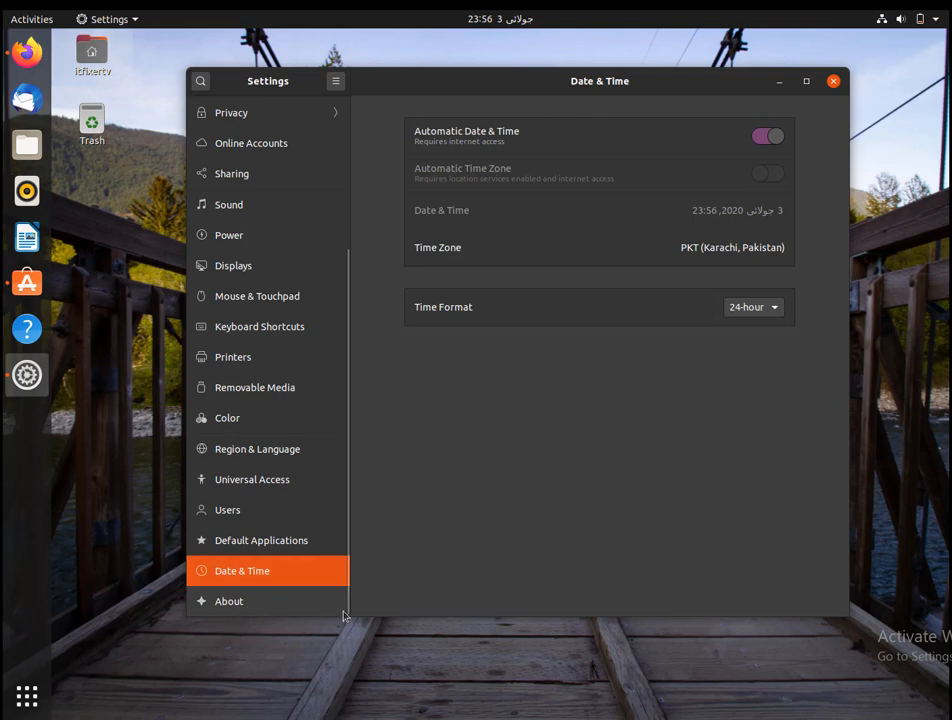
pyautogui.click(240, 601)
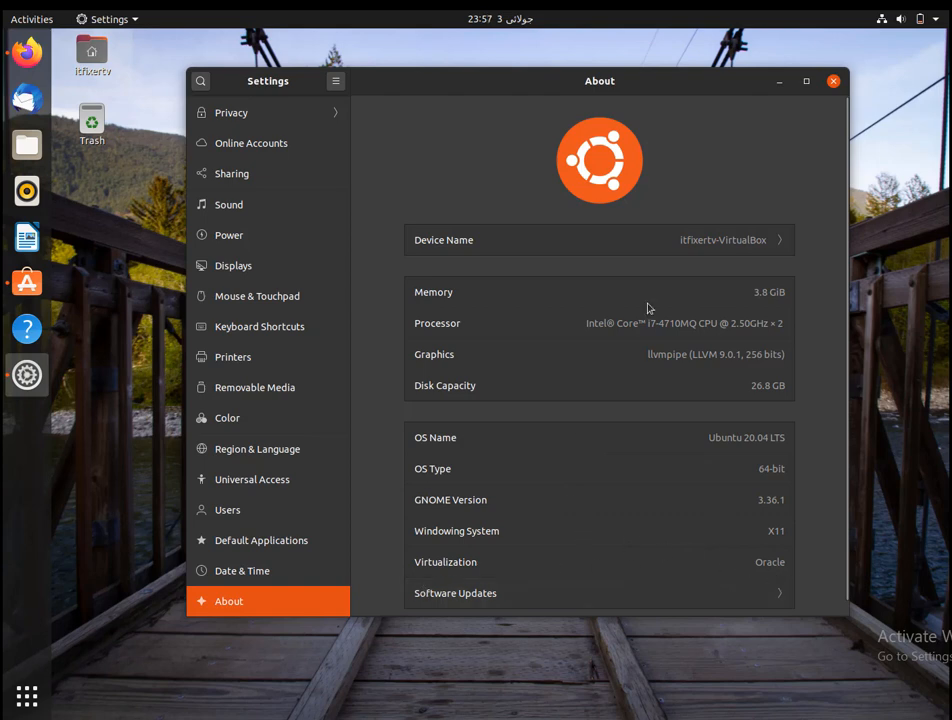
pyautogui.click(833, 82)
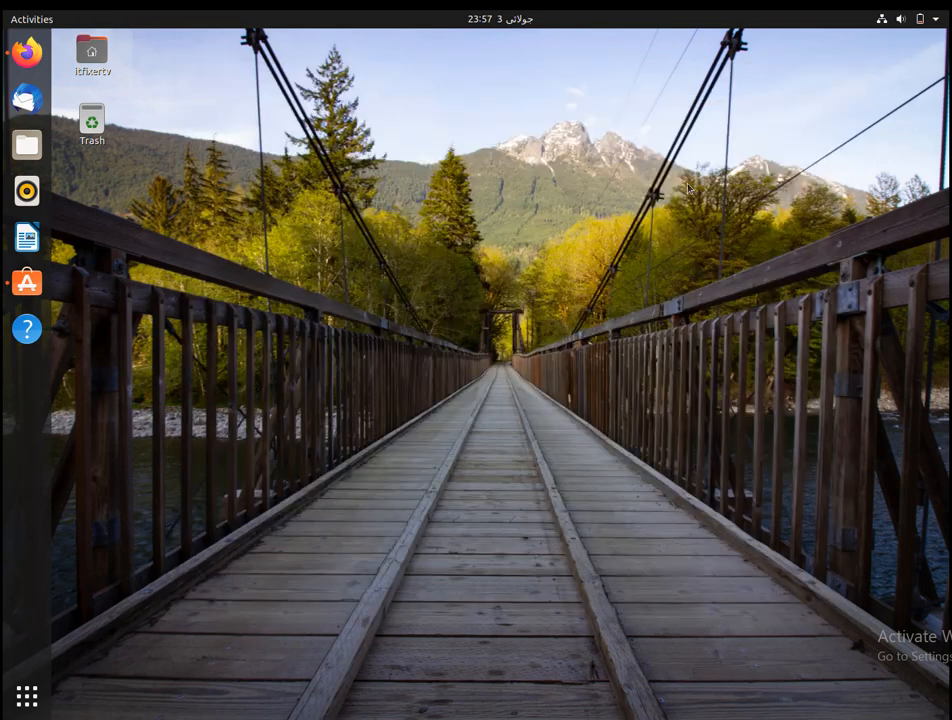